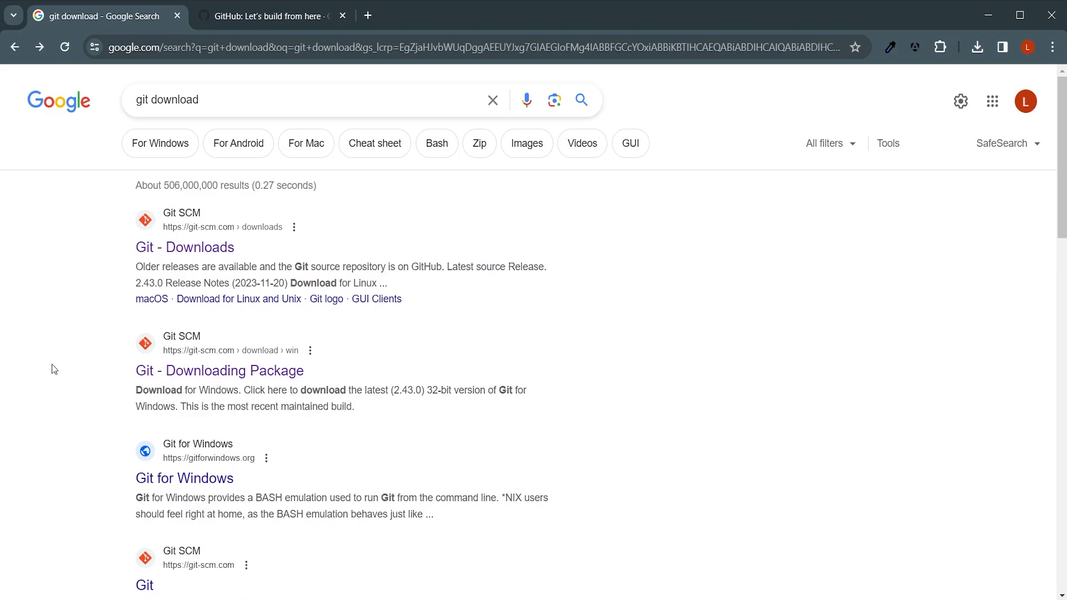
- Open the Git downloads page from the search results and go to its Windows download page
left_click(164, 254)
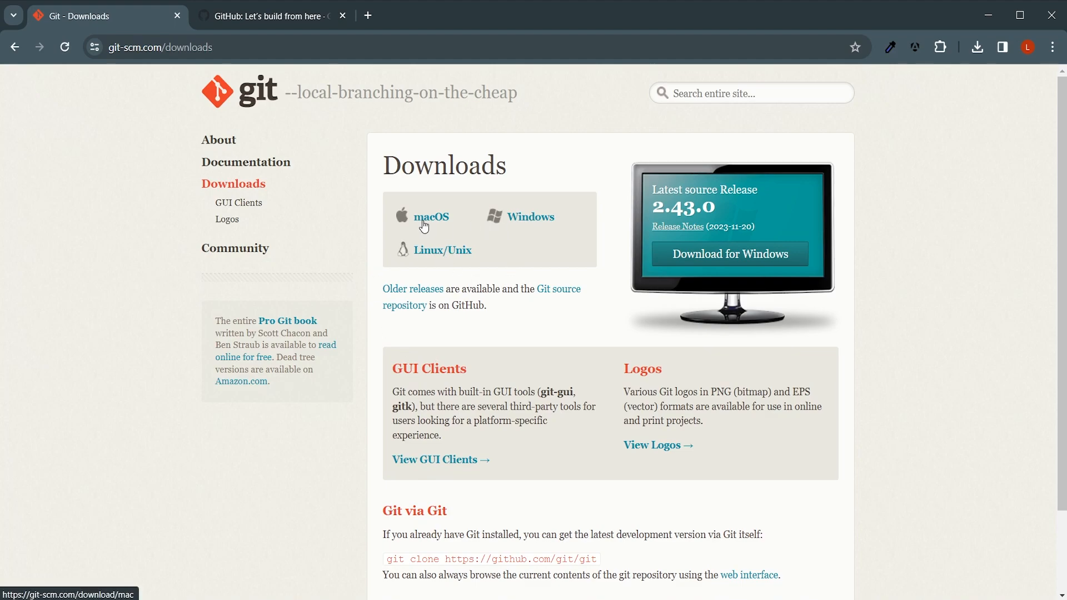
left_click(540, 219)
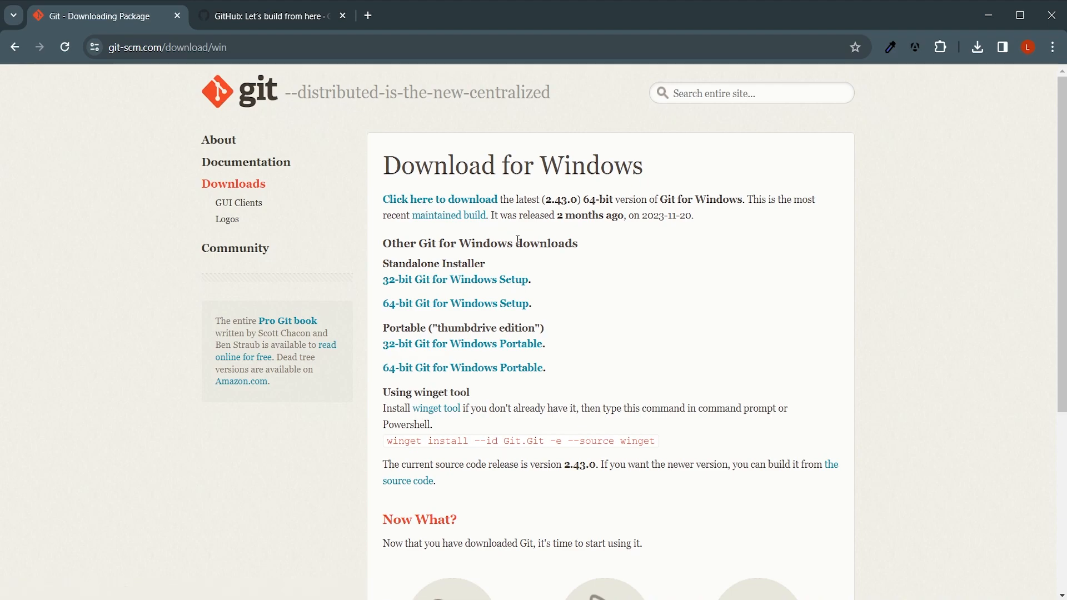
- Switch to GitHub and look over the dashboard's home feed
key("ctrl+Tab")
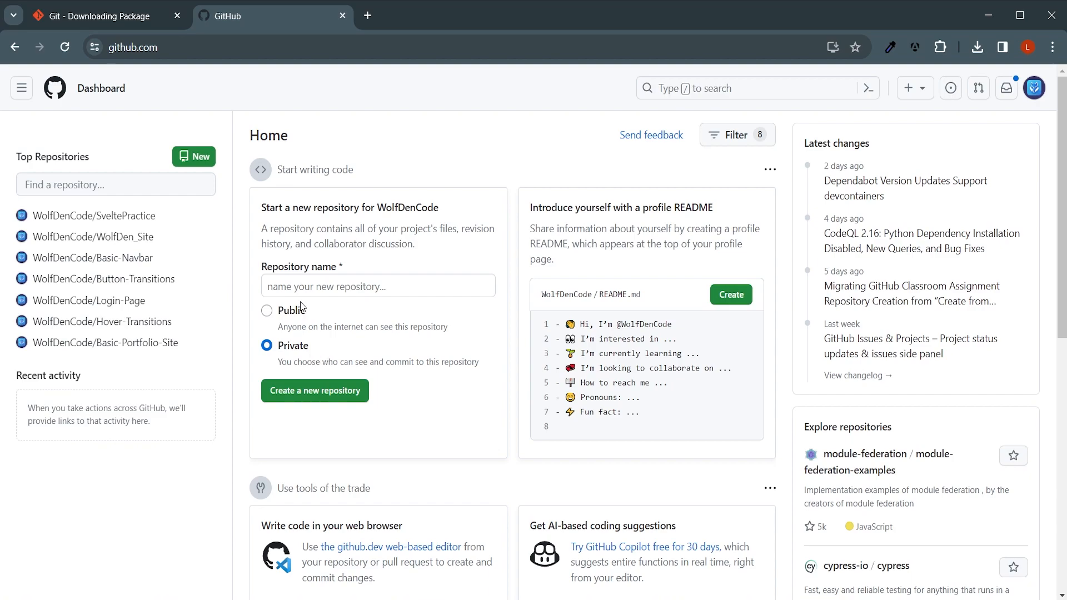
scroll(412, 428, "down", 4)
scroll(412, 428, "up", 4)
scroll(860, 376, "down", 2)
scroll(861, 376, "down", 8)
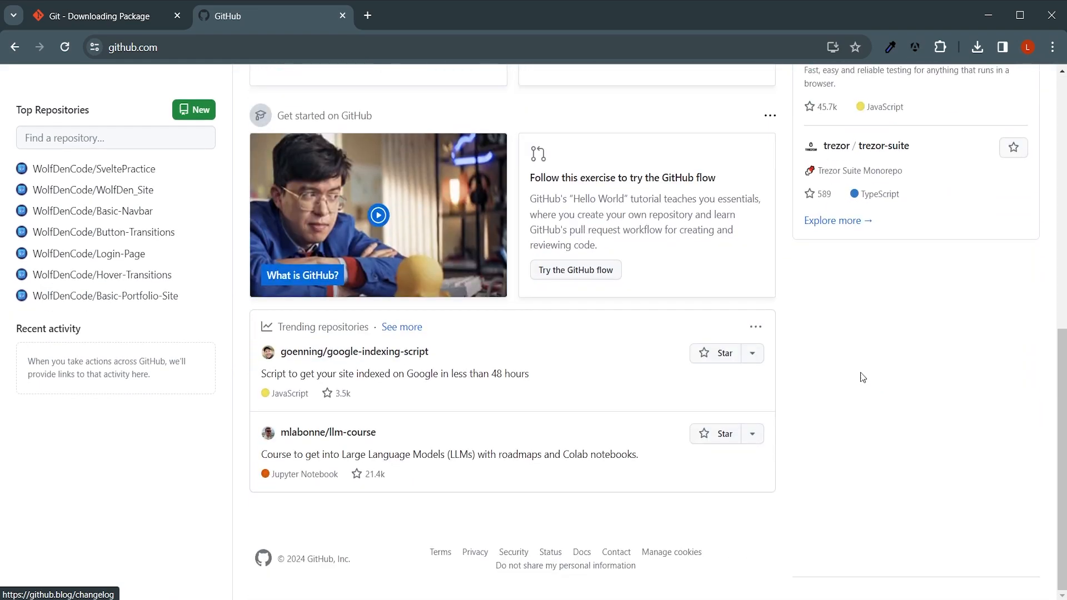
scroll(860, 376, "up", 10)
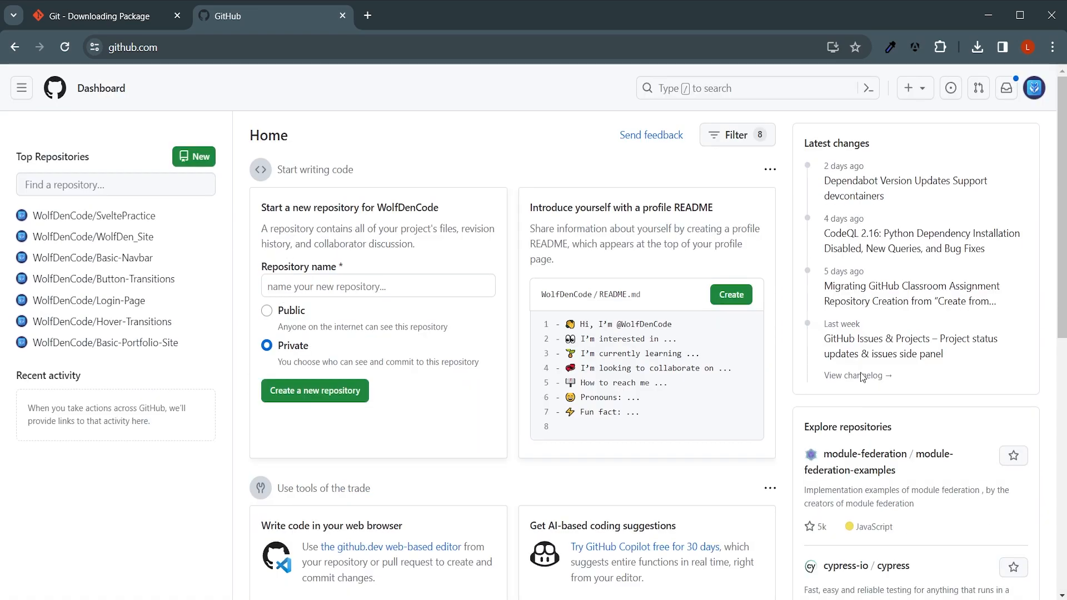
- Open the account's own profile and review its popular repositories, contribution graph and recent contribution activity
left_click(1035, 89)
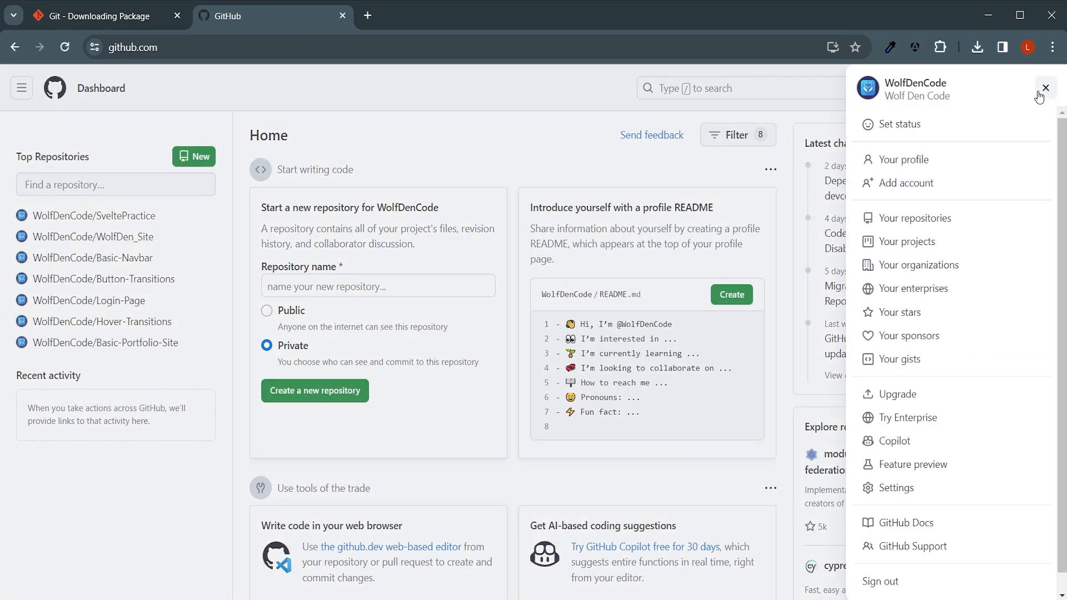
left_click(957, 161)
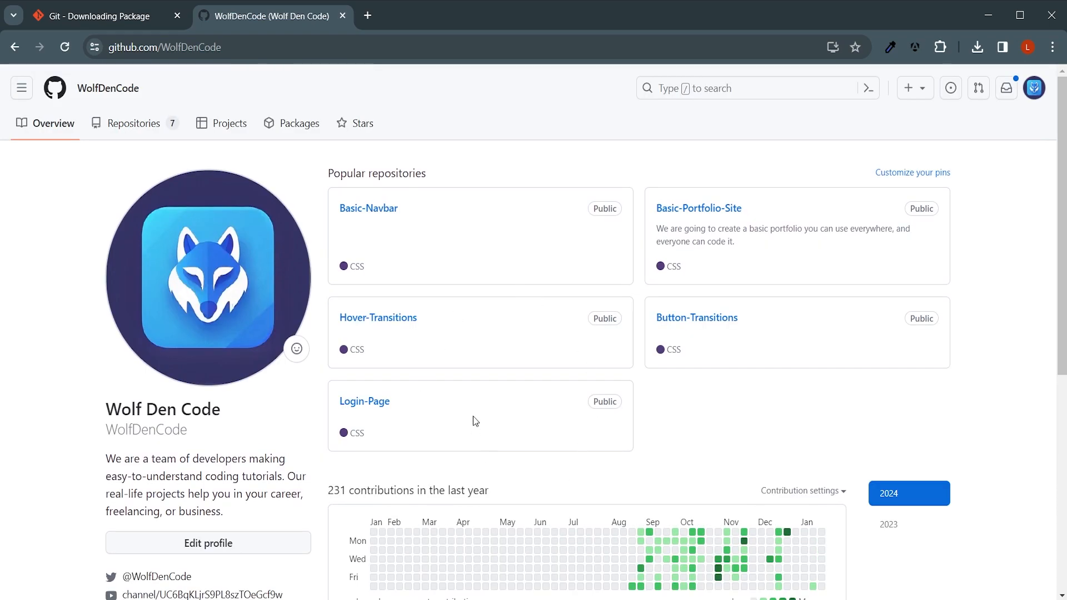
scroll(475, 421, "down", 2)
scroll(475, 421, "down", 2)
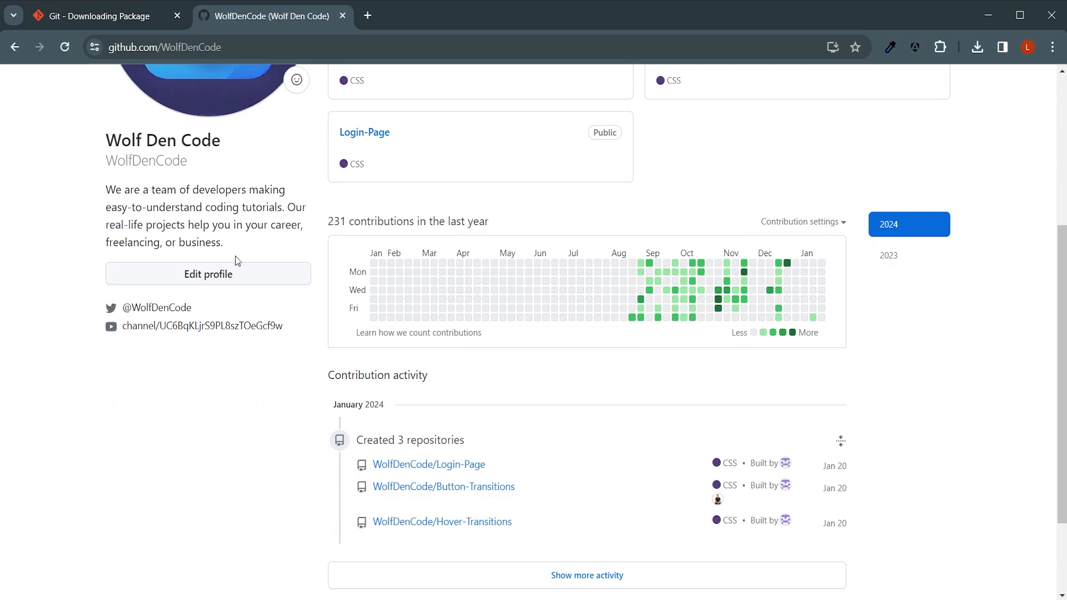
scroll(289, 423, "down", 1)
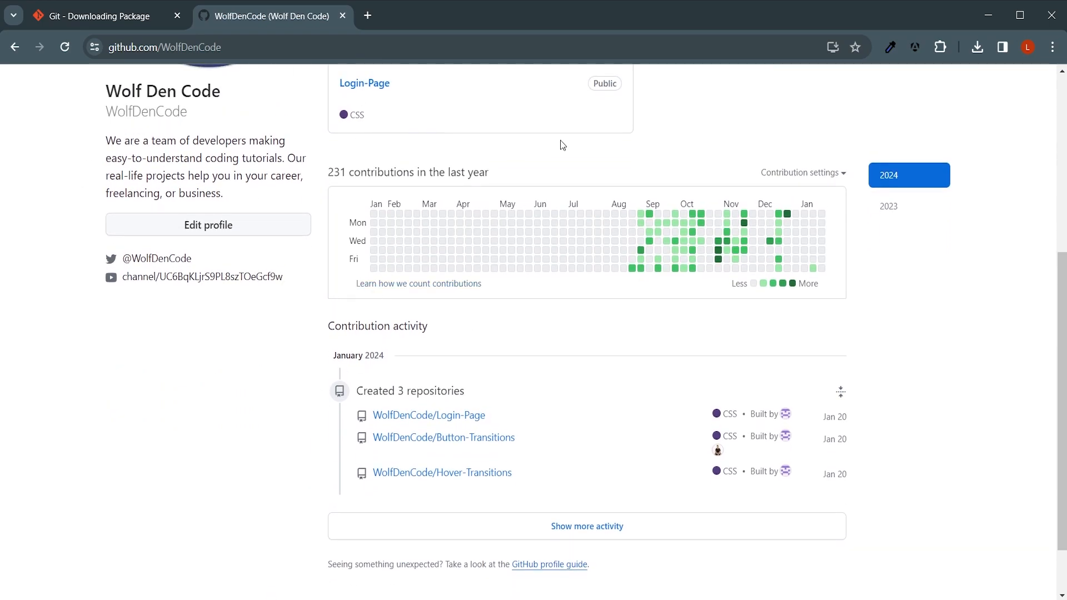
mouse_move(650, 217)
scroll(720, 320, "up", 1)
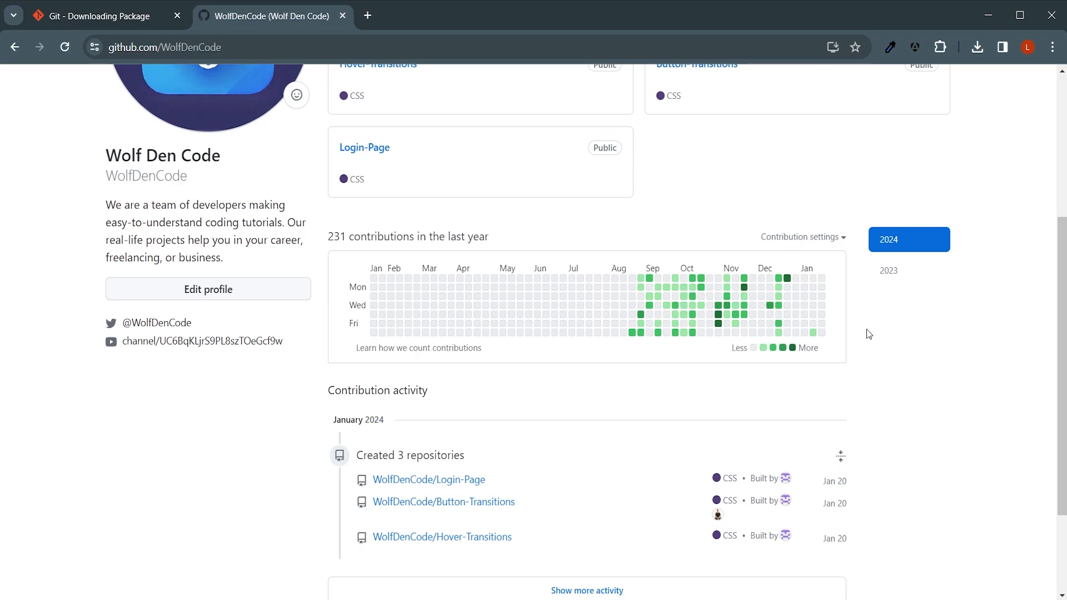
scroll(869, 333, "up", 5)
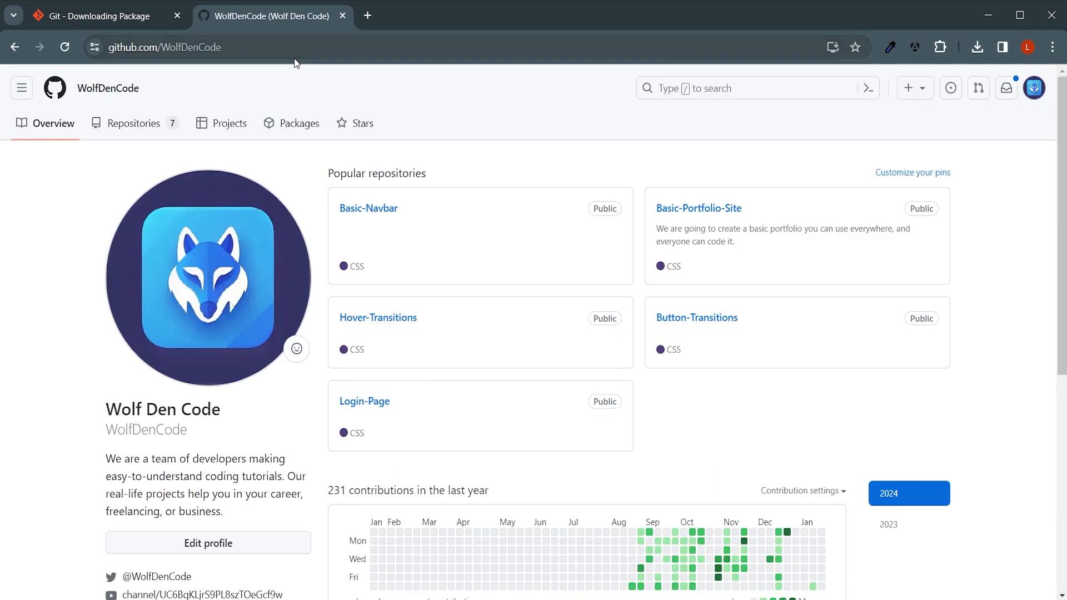
- Start a new repository from the profile's repository list, named Test-Repo, with the description "Testing repository for video purposes"
left_click(155, 133)
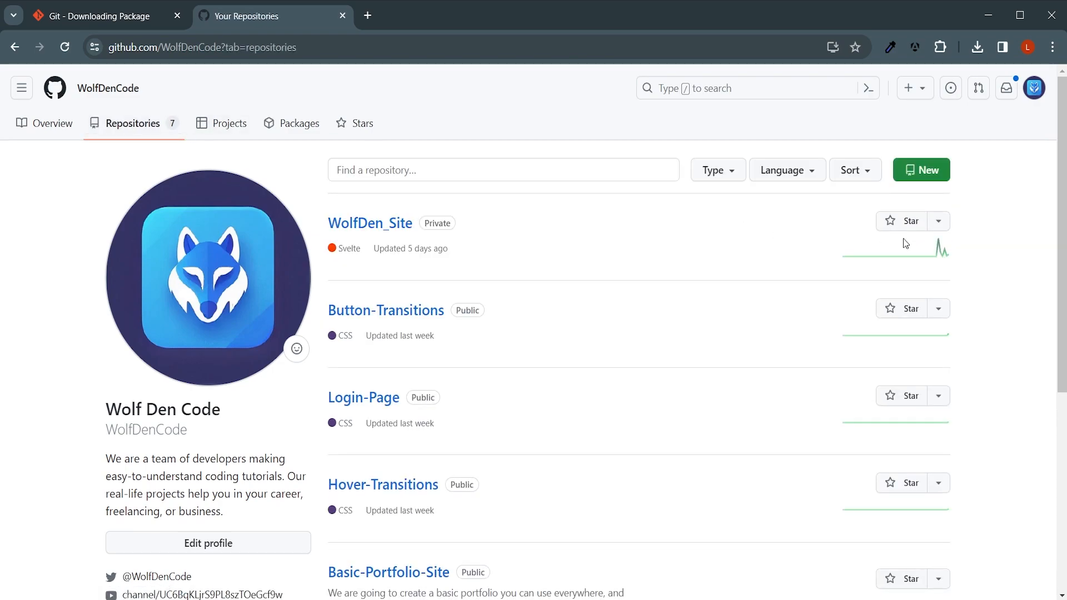
left_click(925, 172)
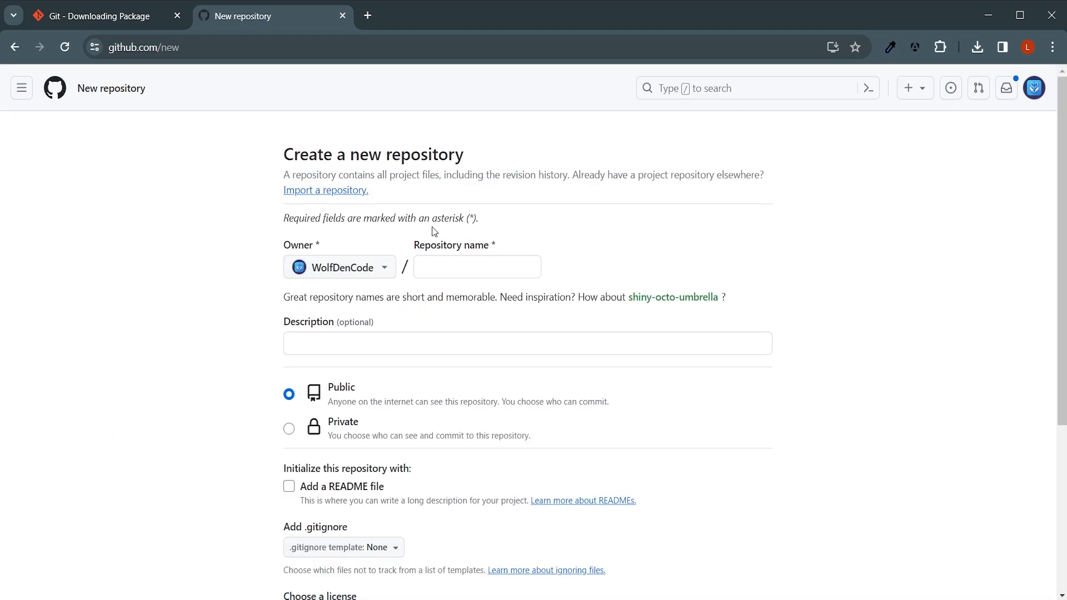
left_click(462, 271)
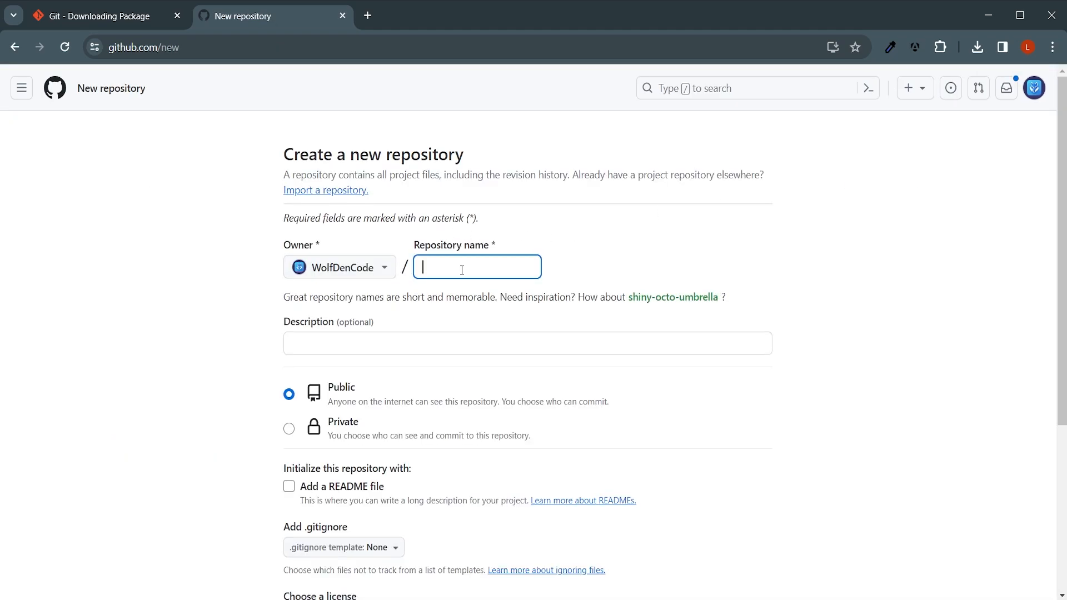
type("Test-Repo")
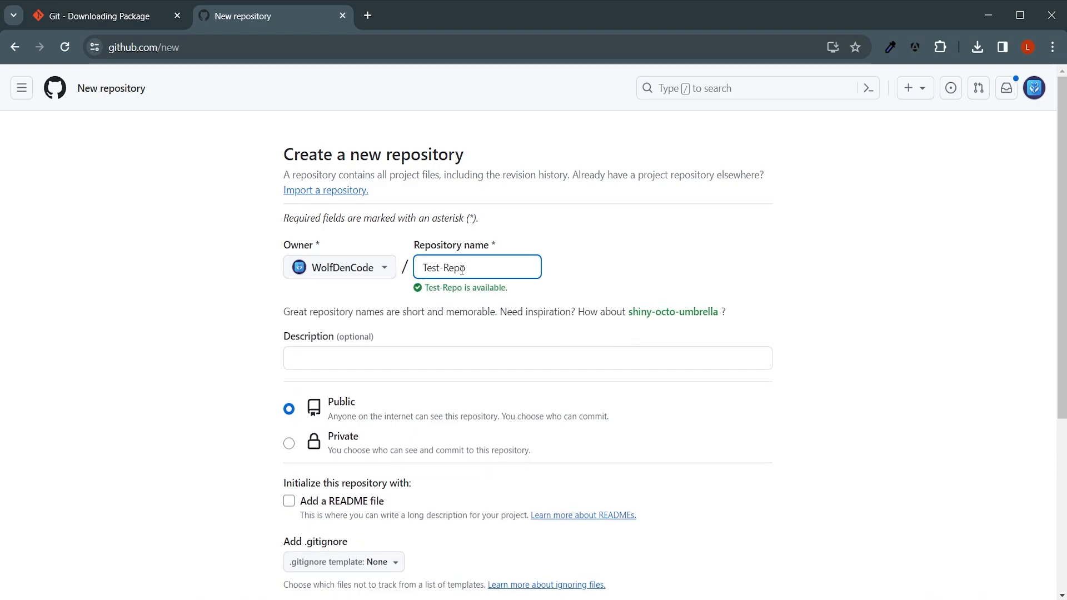
left_click(439, 360)
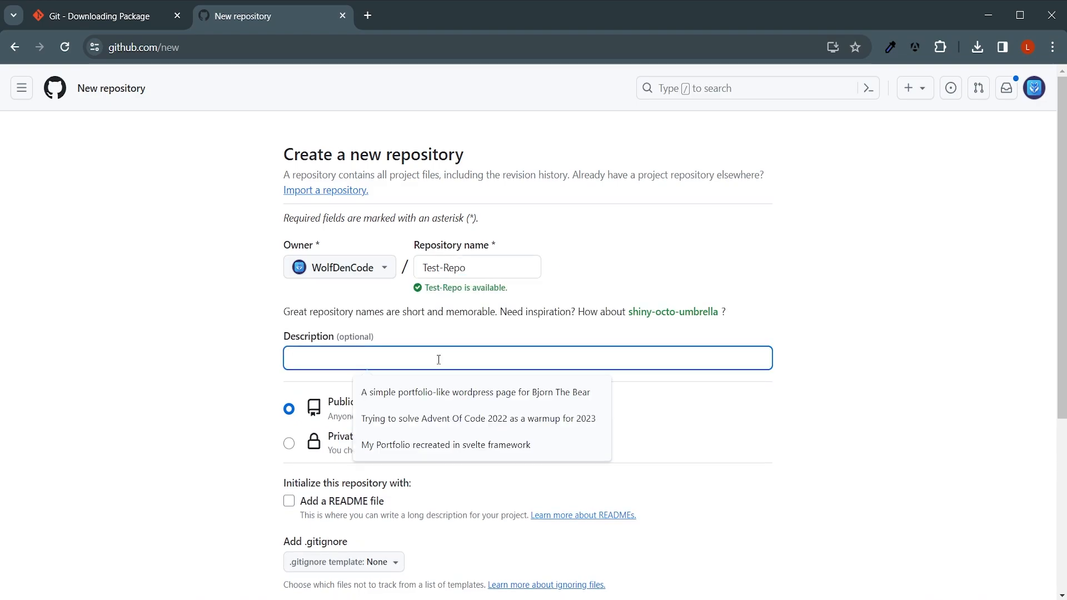
type("Test")
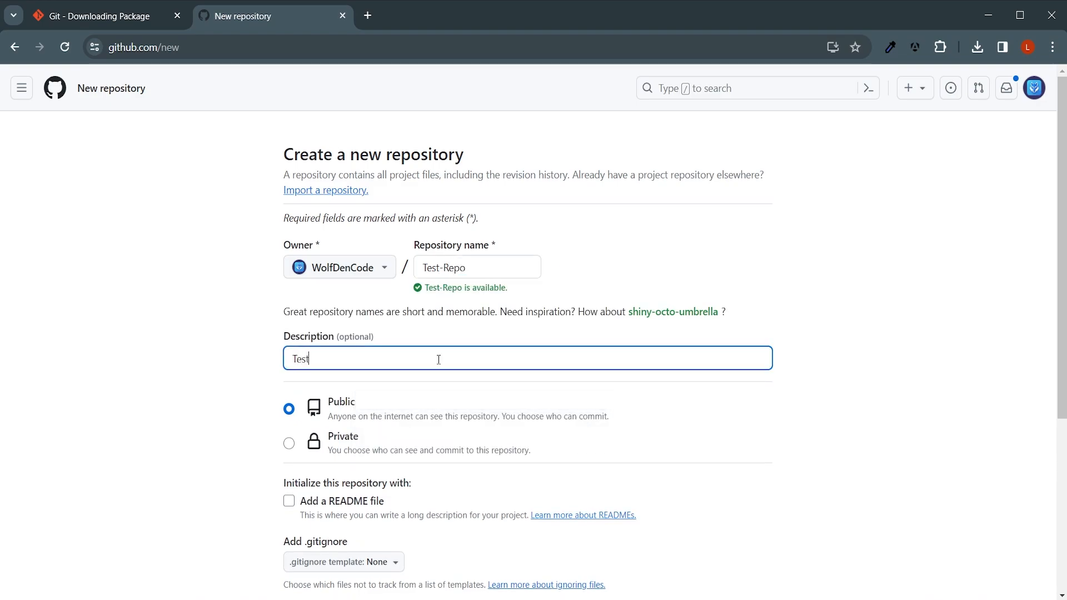
type("ing repository for video purposes")
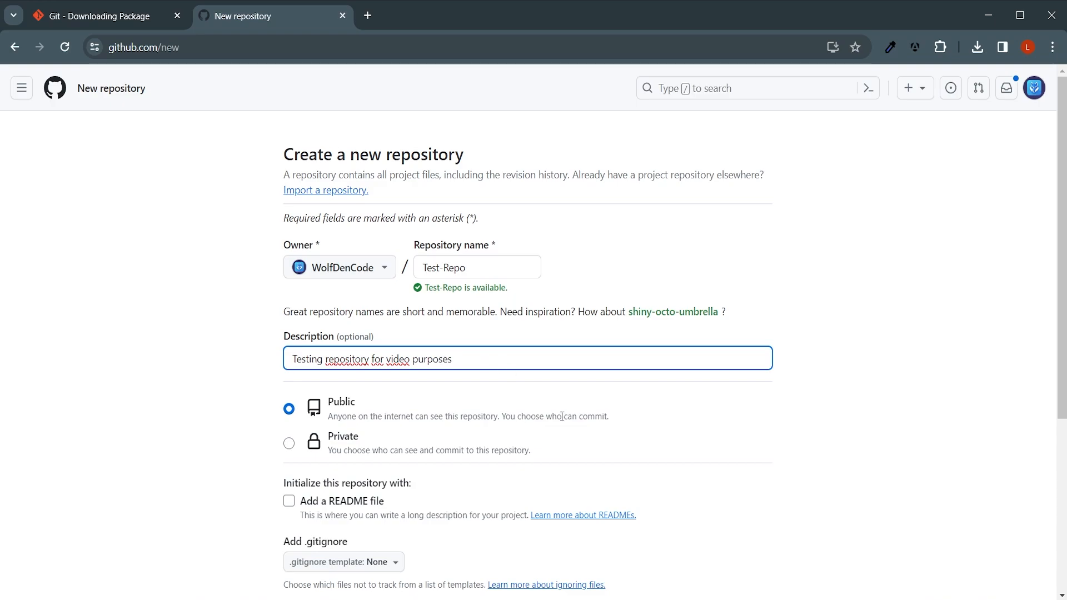
- Examine the Public and Private visibility options and the README option for the new repository
scroll(562, 416, "down", 2)
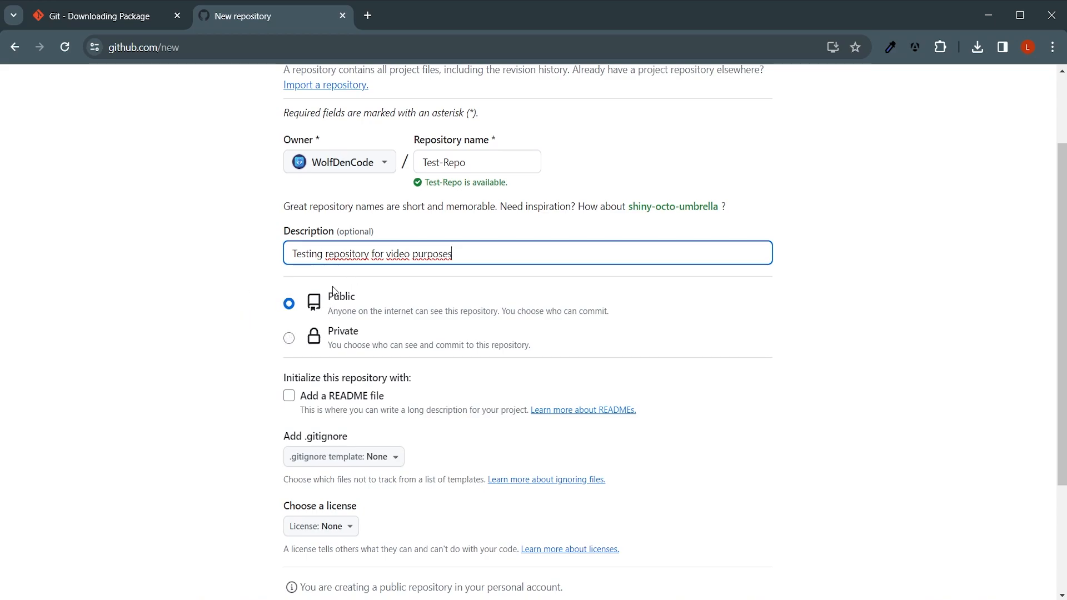
left_click_drag(330, 312, 392, 312)
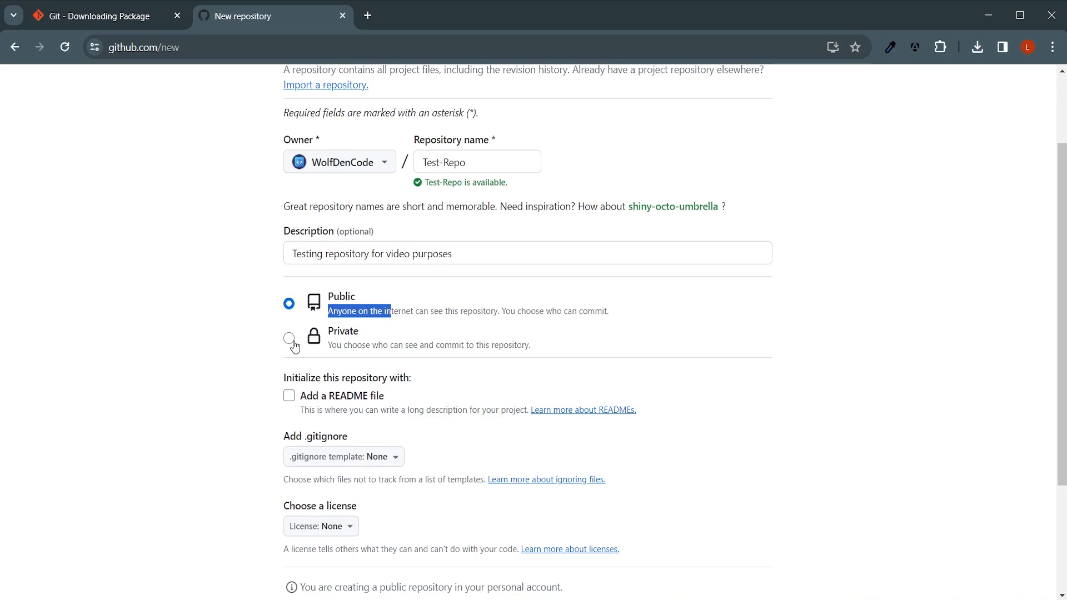
scroll(295, 344, "down", 1)
scroll(294, 343, "up", 1)
left_click(246, 341)
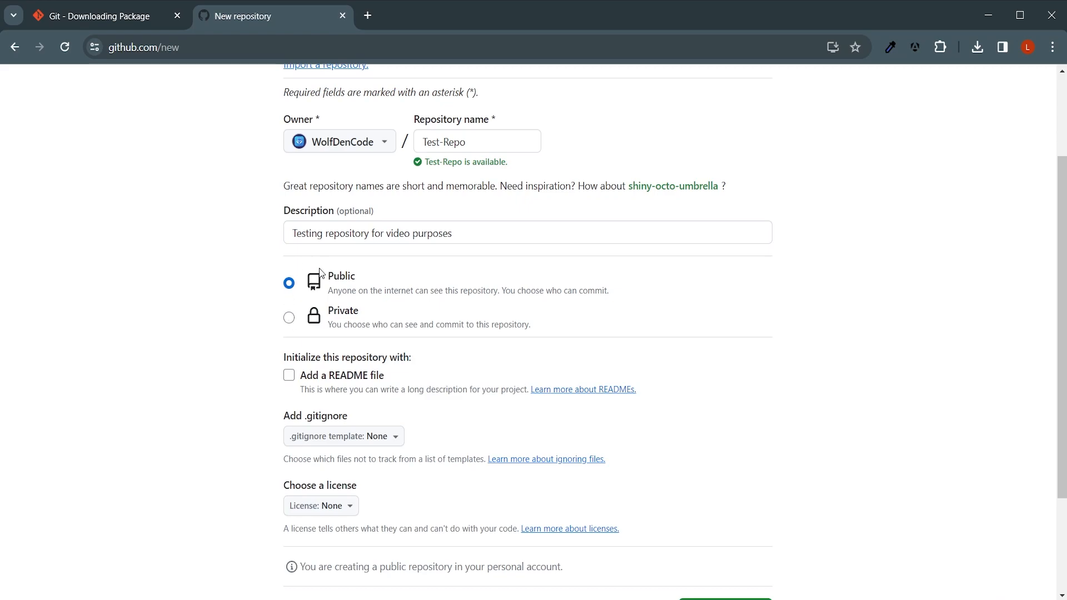
scroll(327, 315, "up", 1)
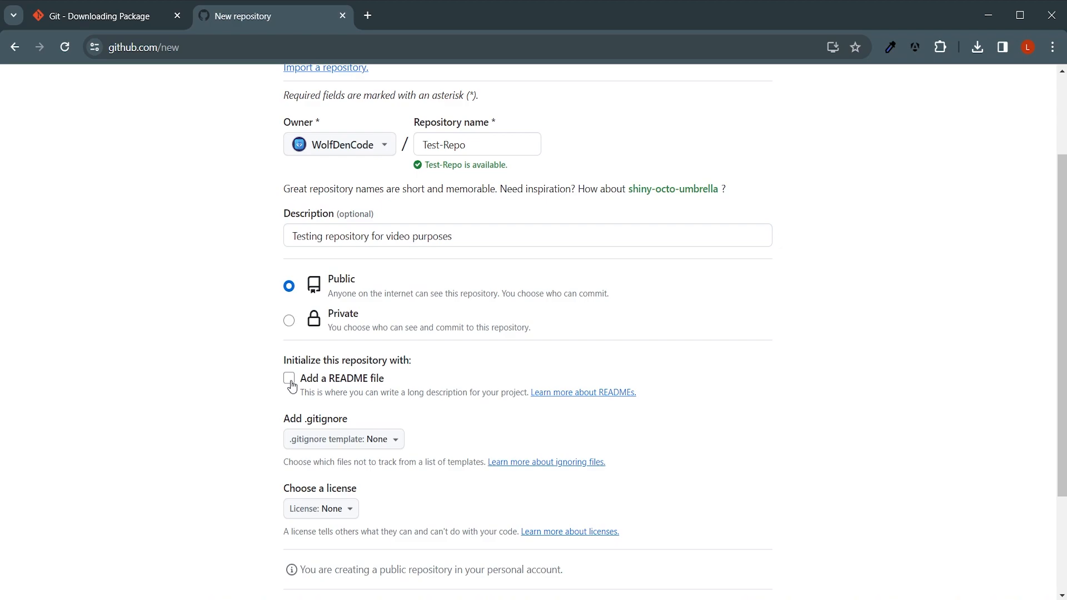
- Browse the available .gitignore templates and filter them by "unrea" without choosing one
scroll(291, 386, "down", 1)
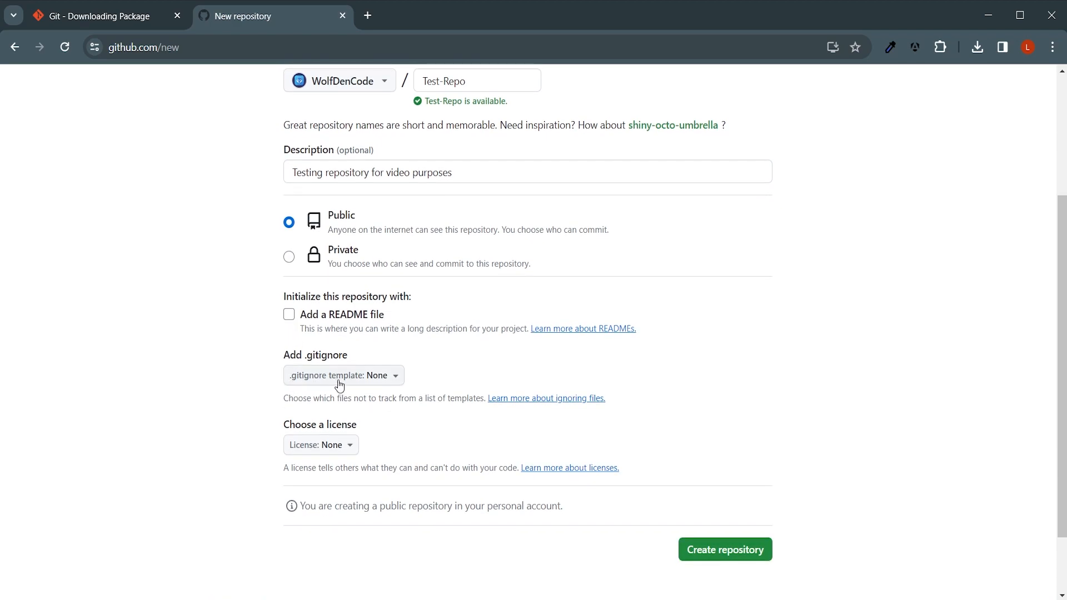
left_click(371, 380)
left_click(453, 392)
left_click(395, 375)
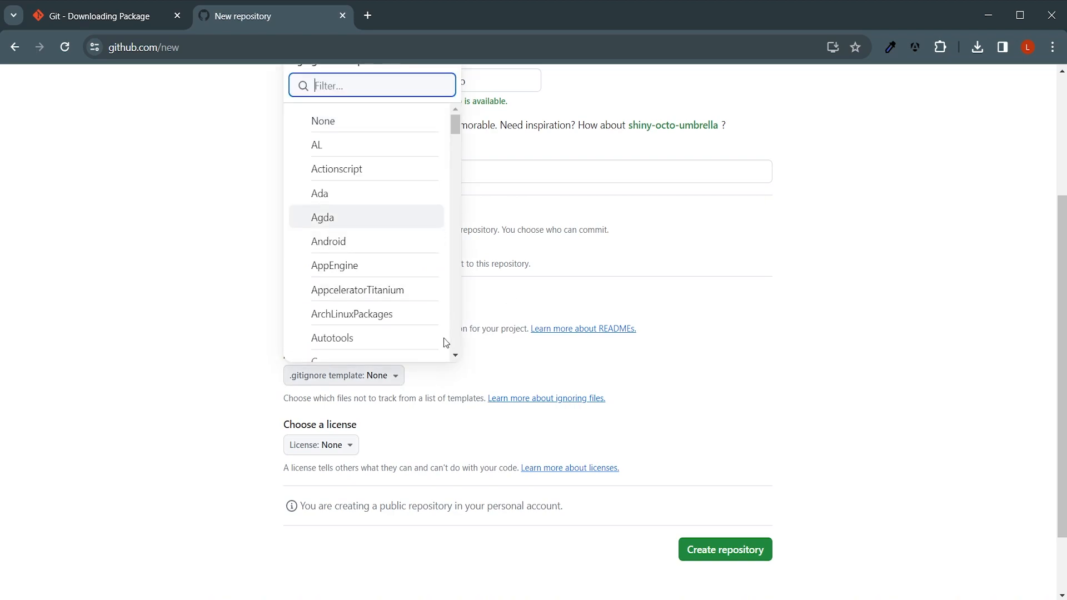
scroll(374, 262, "down", 2)
scroll(374, 261, "up", 2)
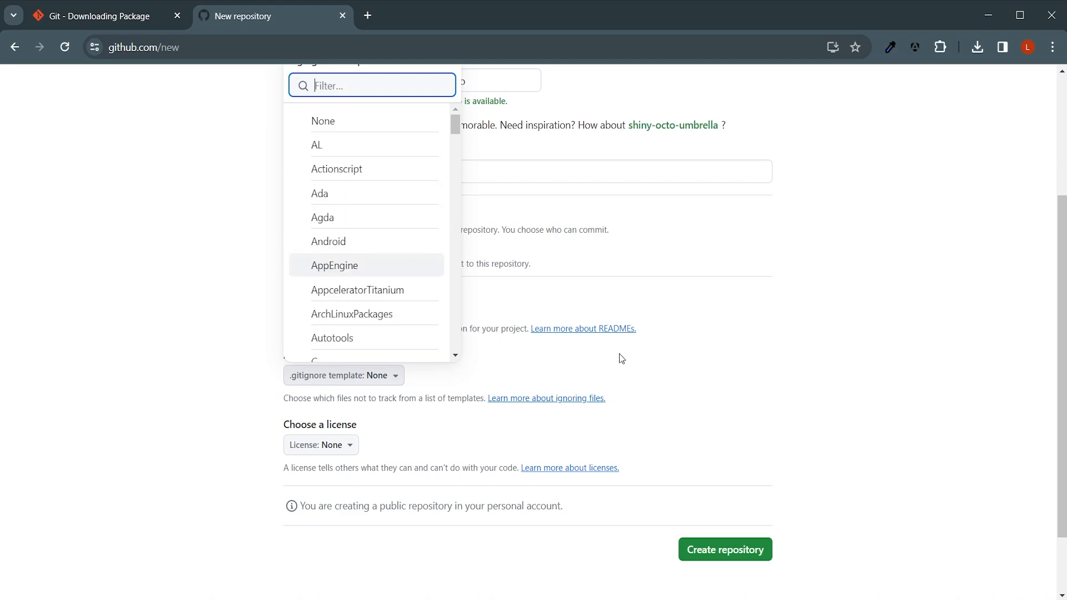
left_click(615, 376)
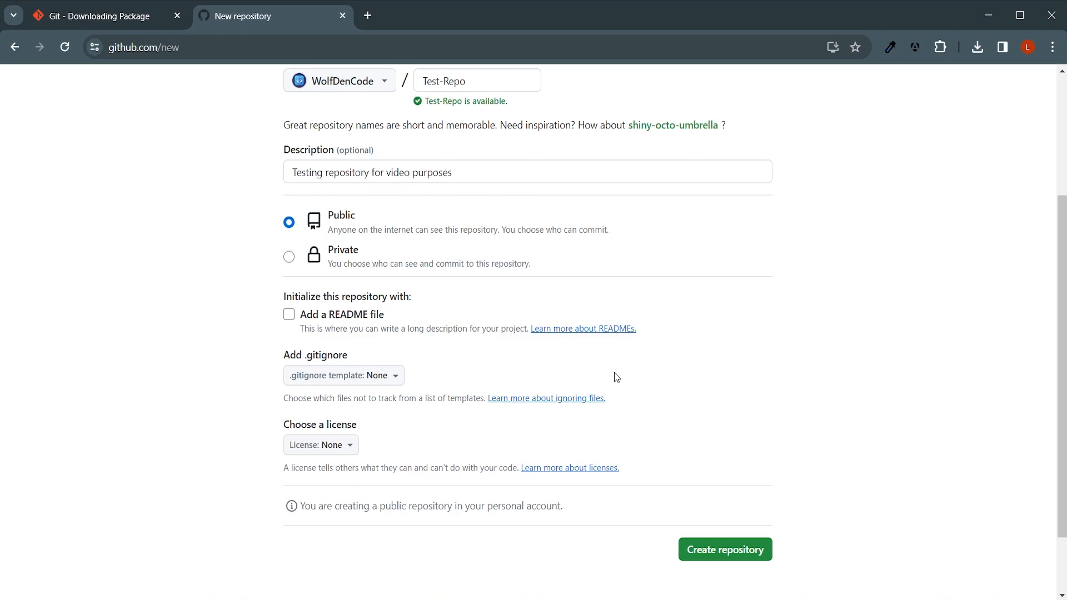
left_click(396, 381)
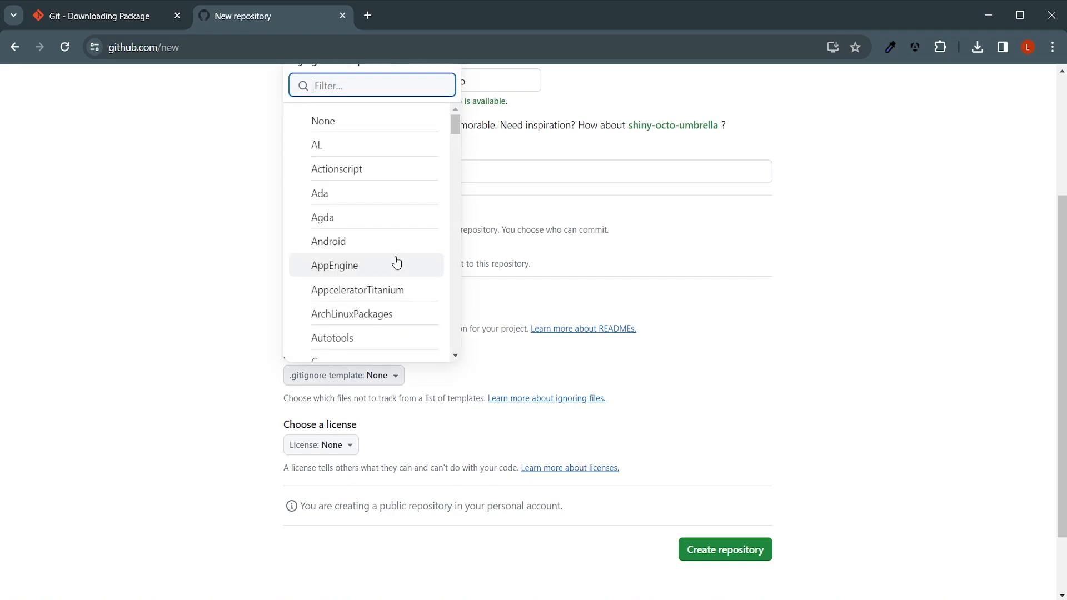
type("unrea")
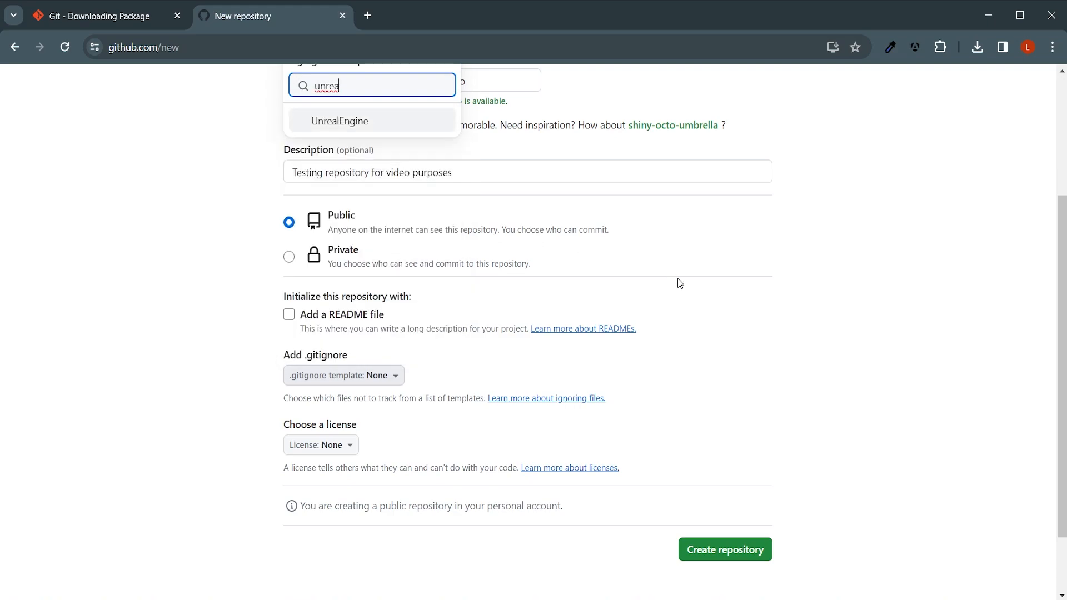
left_click(680, 284)
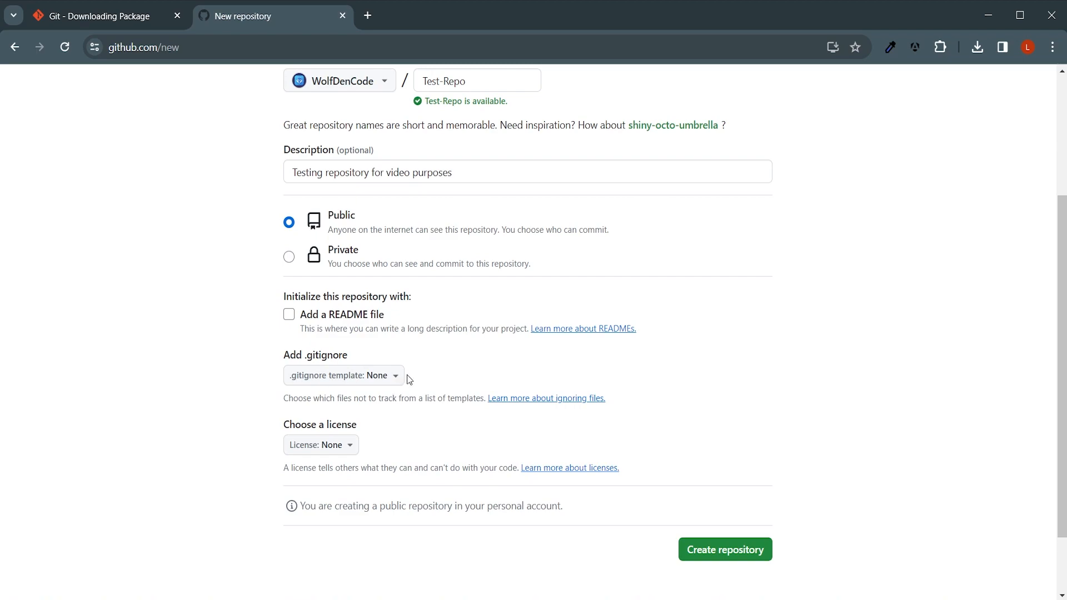
- Look through the licenses offered for the new repository without choosing one
scroll(408, 375, "down", 1)
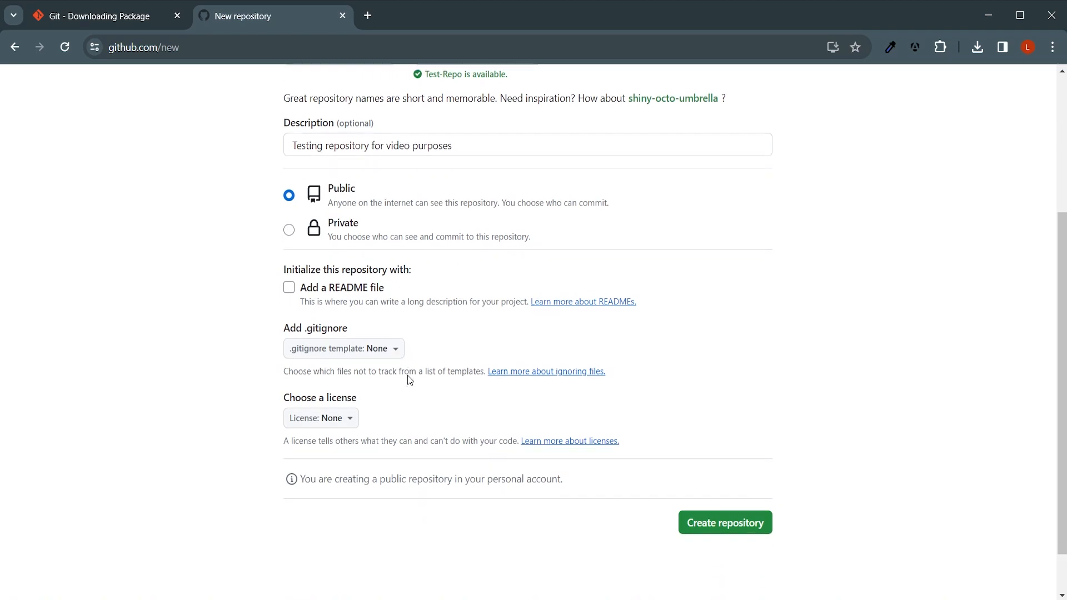
left_click(321, 394)
scroll(393, 300, "down", 3)
scroll(393, 300, "up", 3)
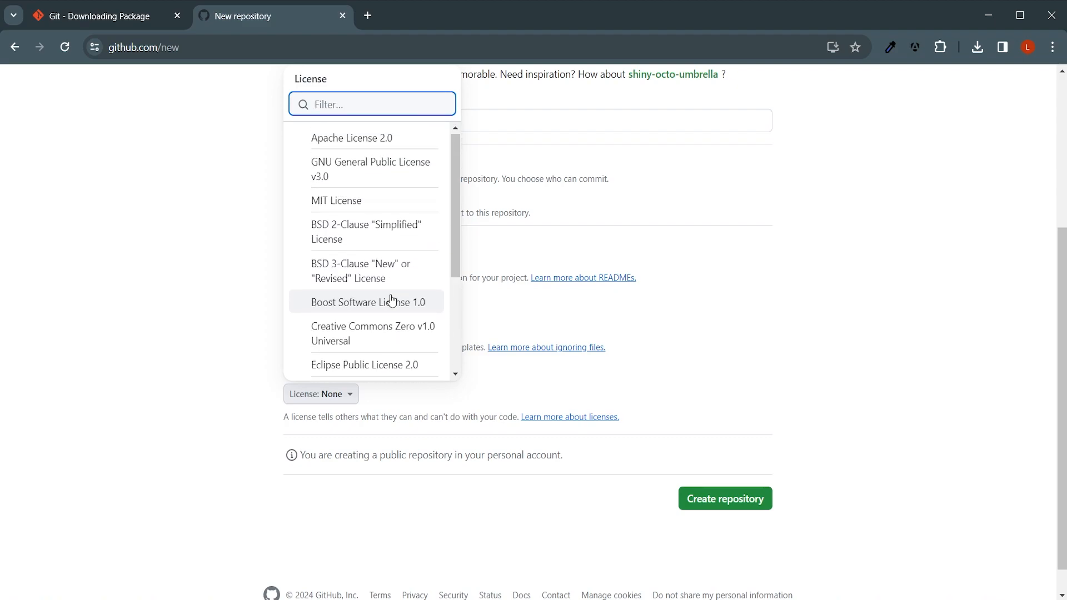
scroll(392, 300, "down", 3)
scroll(356, 216, "up", 3)
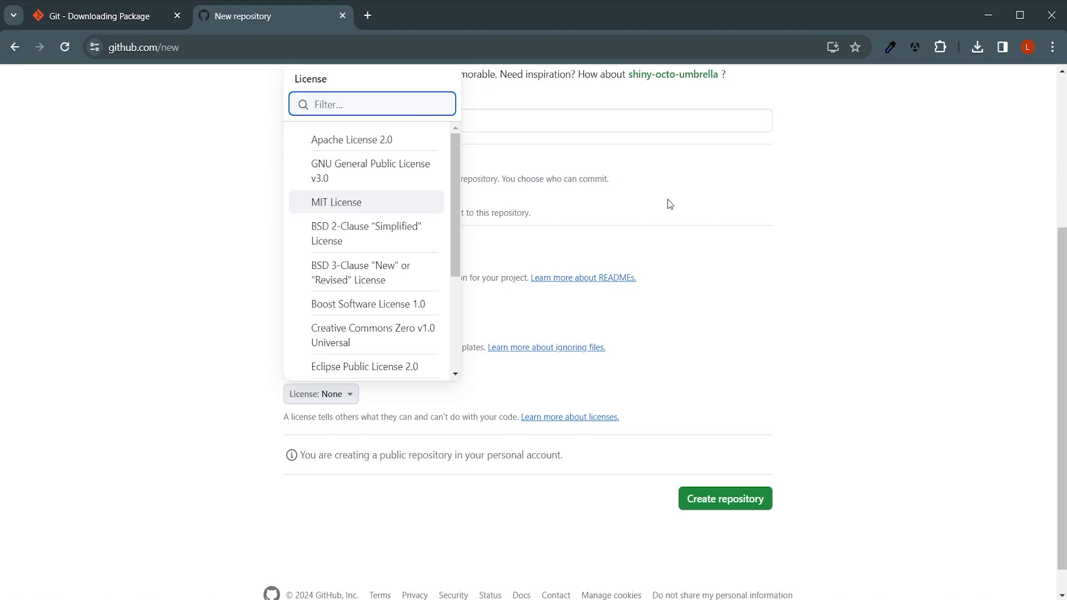
left_click(730, 285)
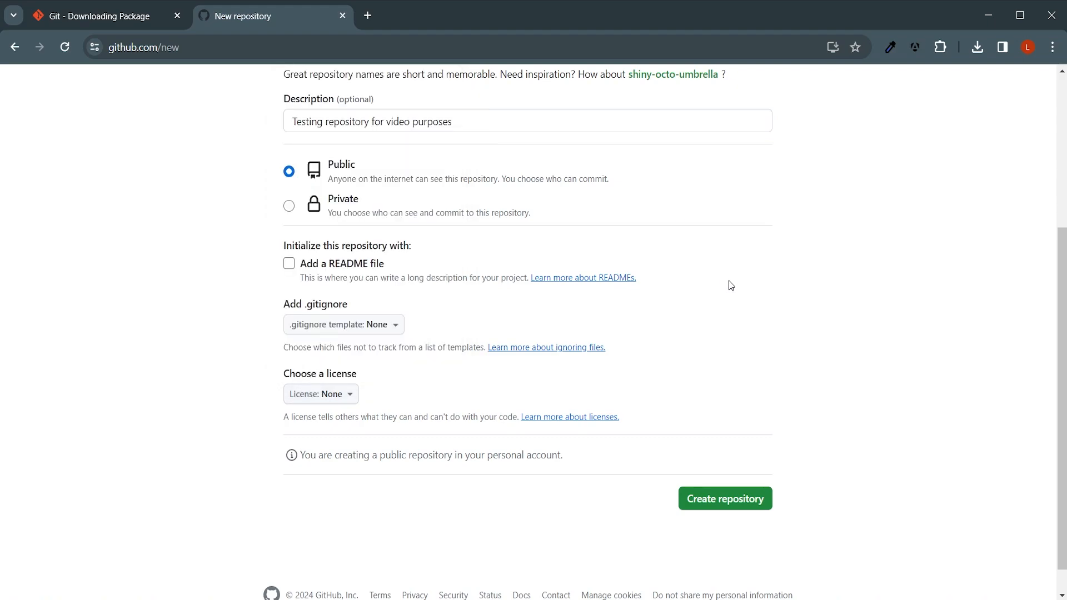
- Create the public Test-Repo repository with no README, .gitignore template or license
scroll(729, 282, "up", 1)
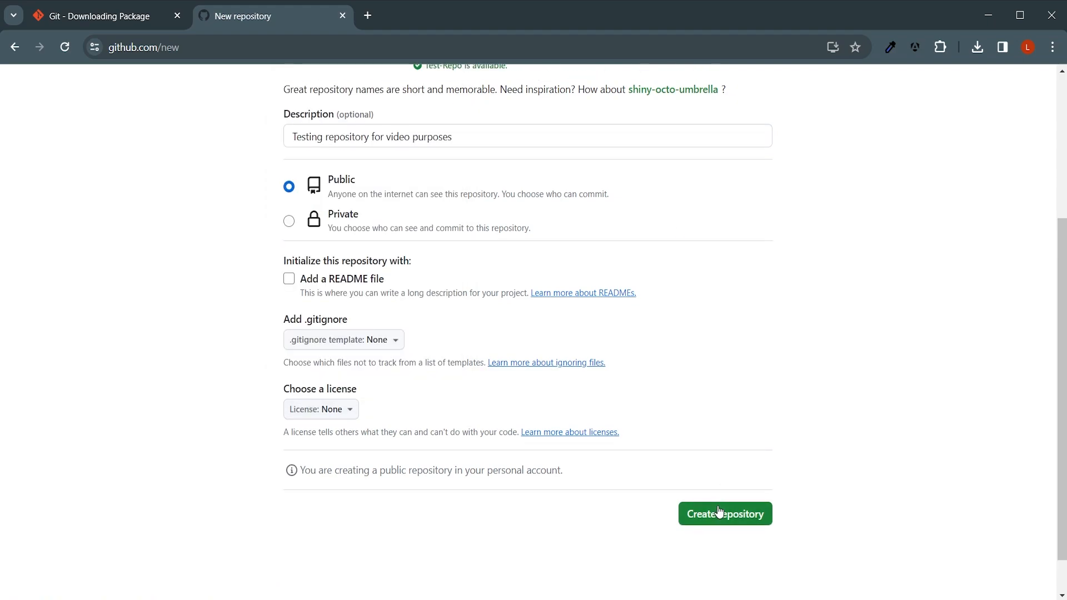
left_click(719, 512)
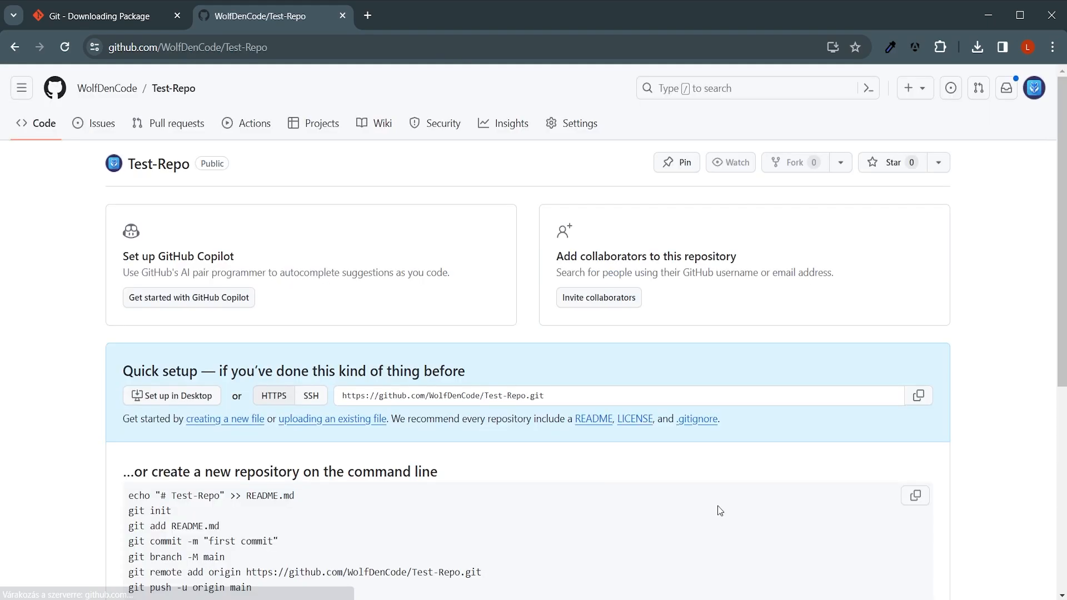
- Examine the quick setup section and the command-line instructions for creating or pushing a repository on the Test-Repo page
scroll(284, 408, "down", 6)
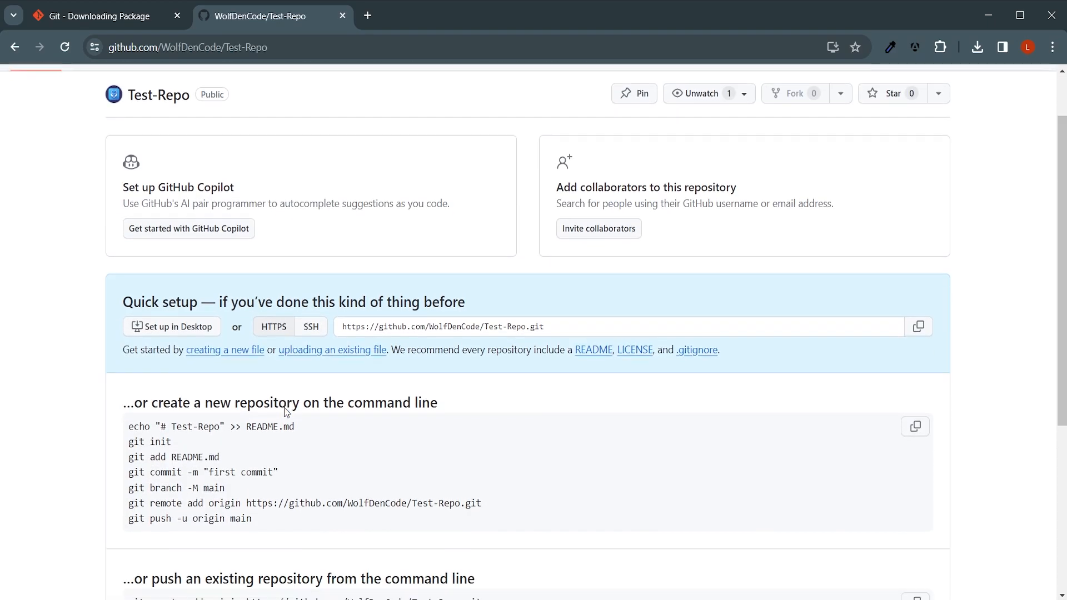
scroll(286, 411, "up", 2)
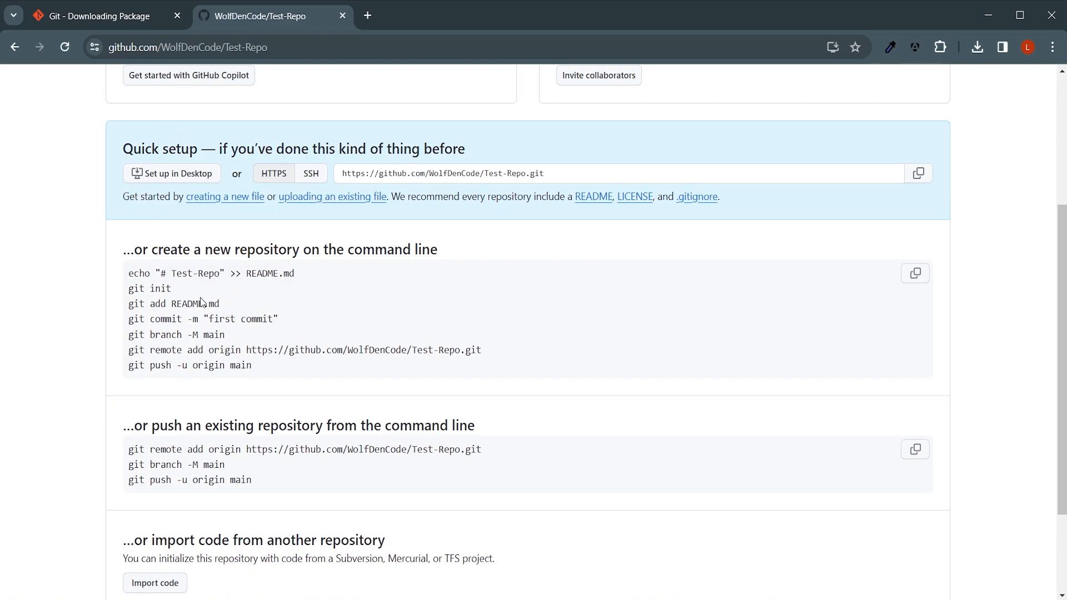
scroll(200, 302, "down", 2)
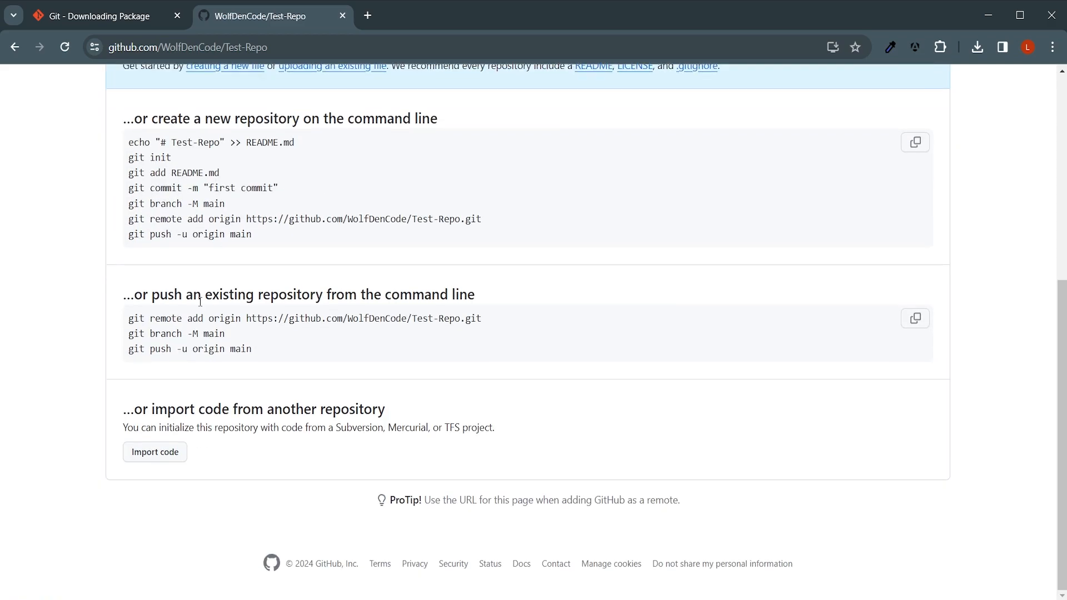
left_click_drag(134, 305, 500, 283)
left_click(521, 279)
left_click_drag(150, 128, 440, 210)
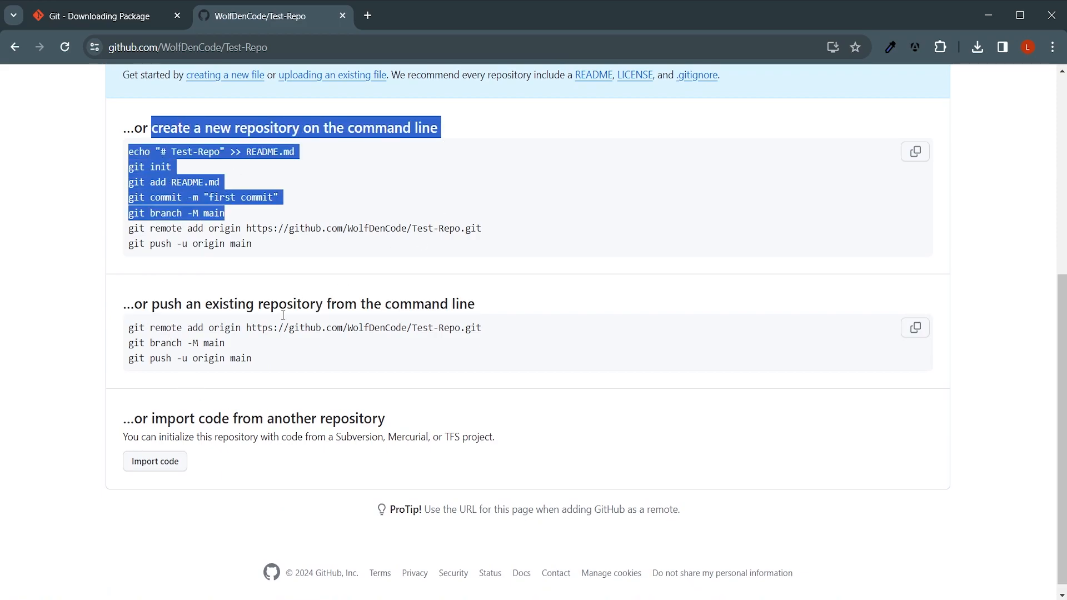
left_click(236, 424)
scroll(241, 424, "up", 5)
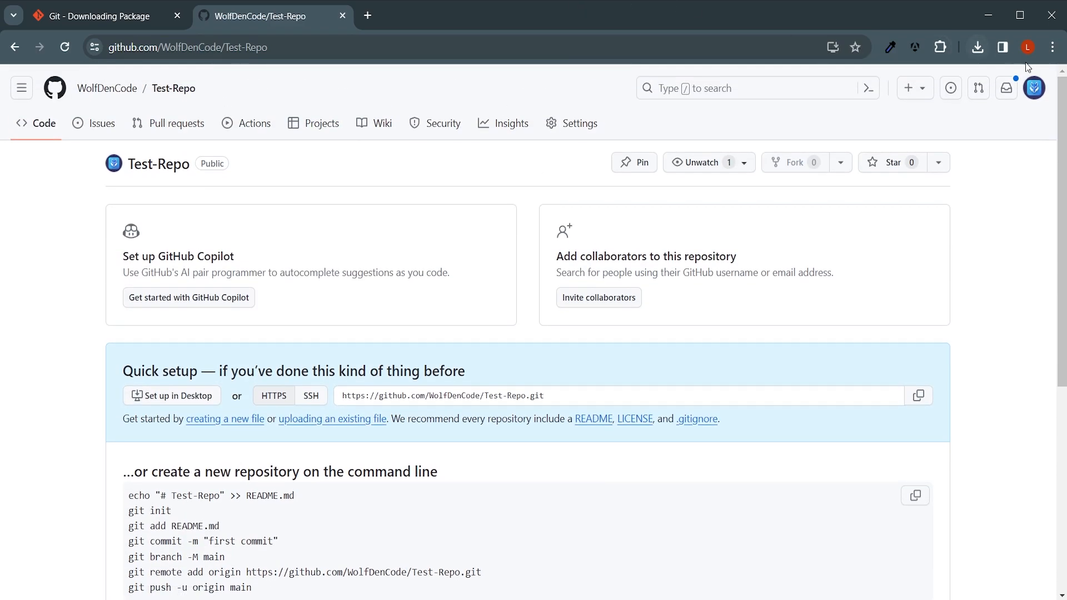
- Go to the account's list of repositories and open the Login-Page repository
left_click(1034, 87)
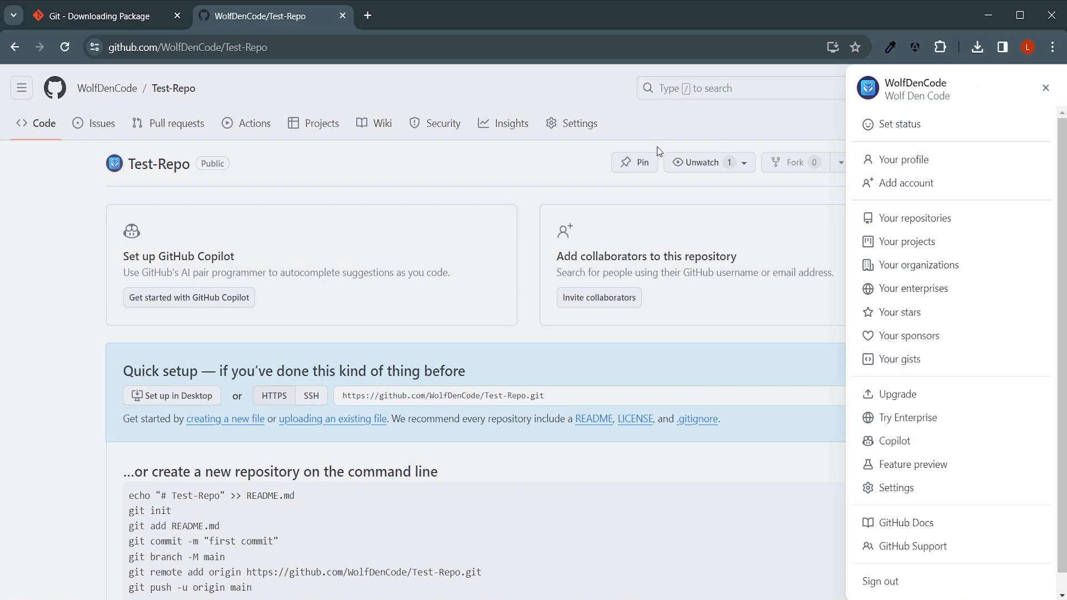
left_click(430, 156)
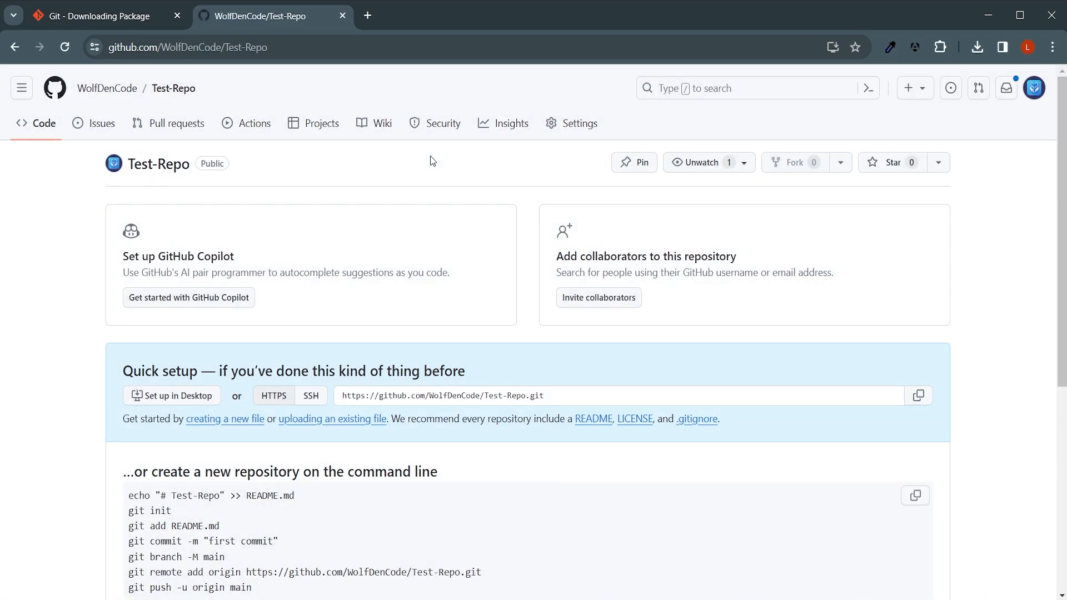
left_click(108, 89)
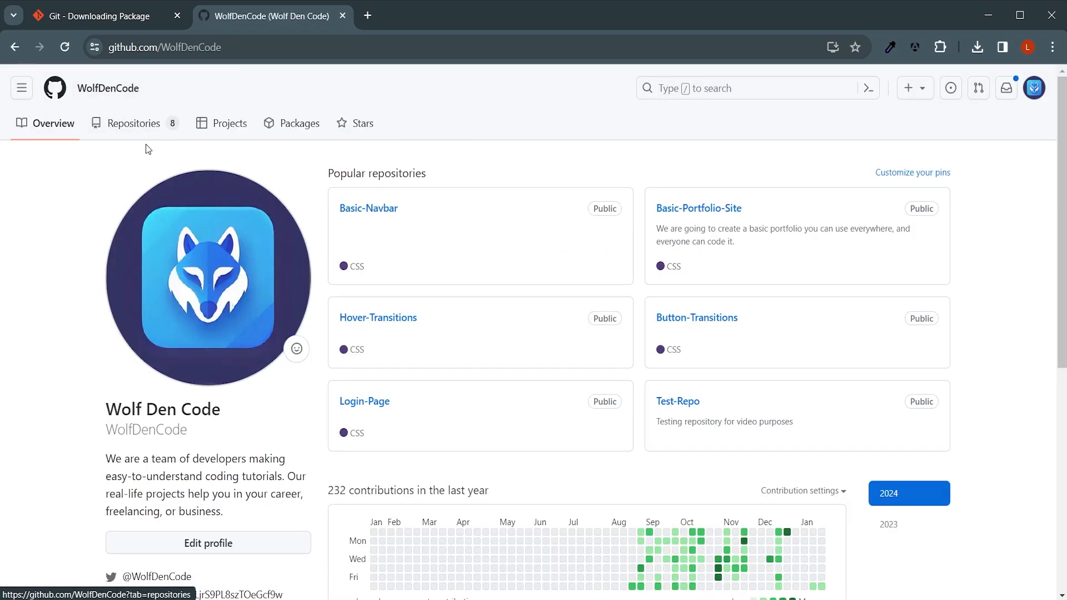
left_click(139, 129)
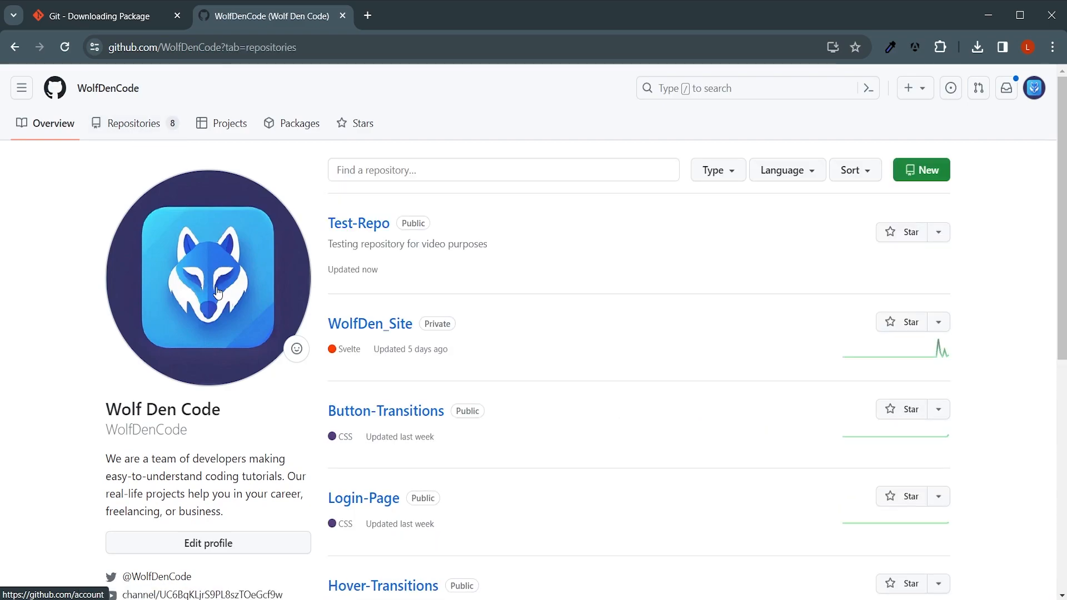
scroll(214, 290, "down", 3)
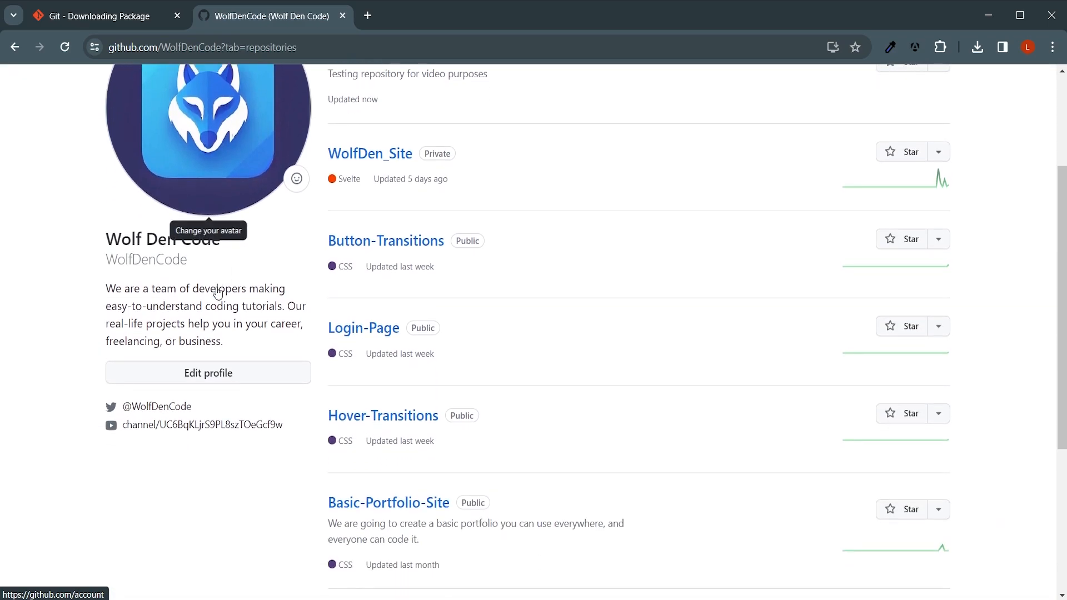
left_click(355, 325)
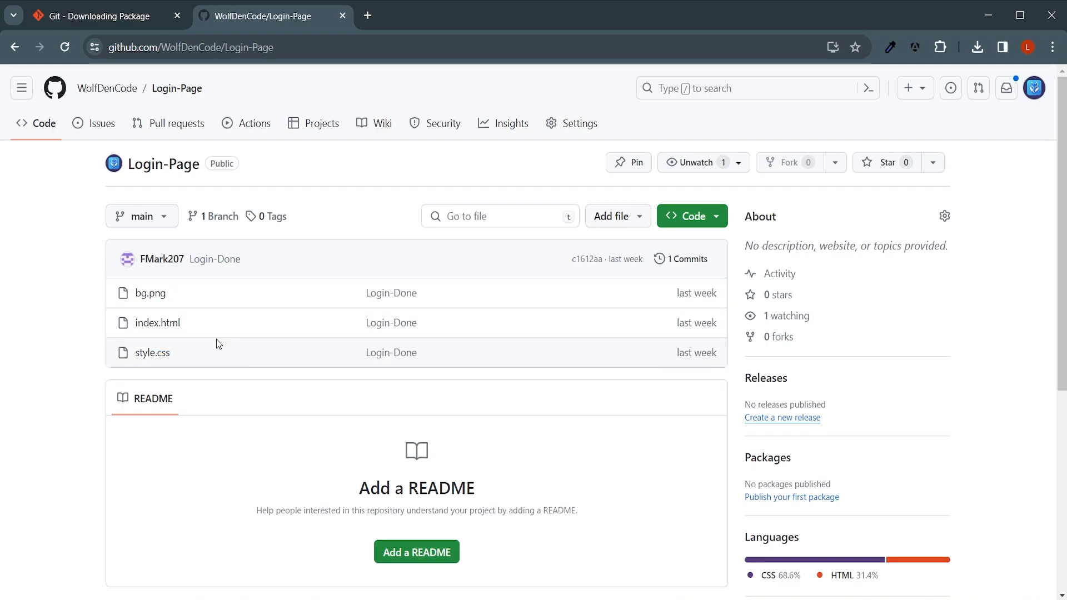
- Look through the Login-Page repository's clone and download options, including the HTTPS URL and ZIP download
left_click(680, 216)
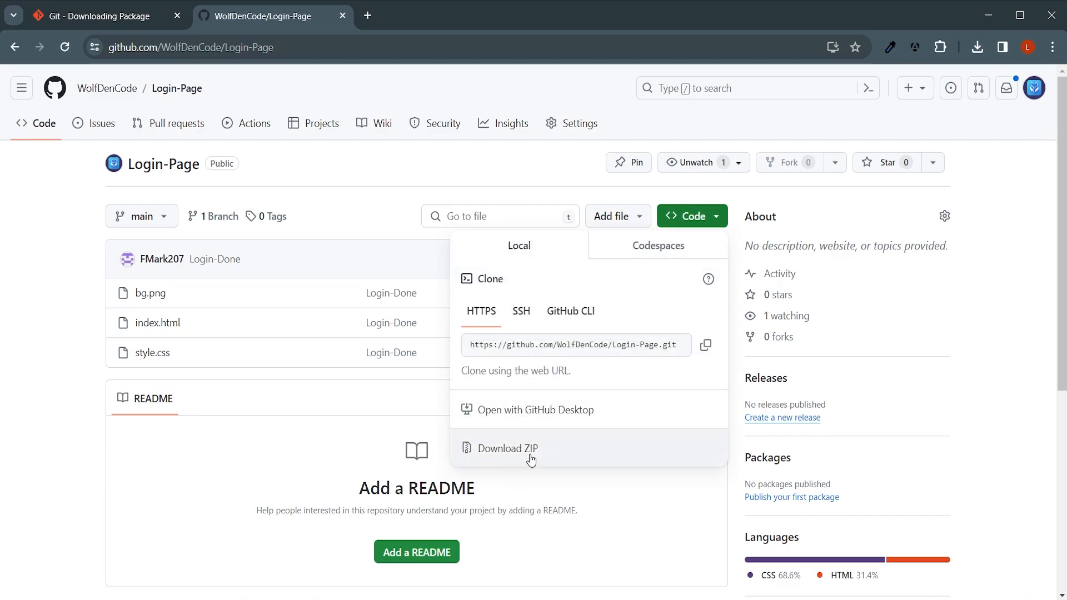
left_click(708, 347)
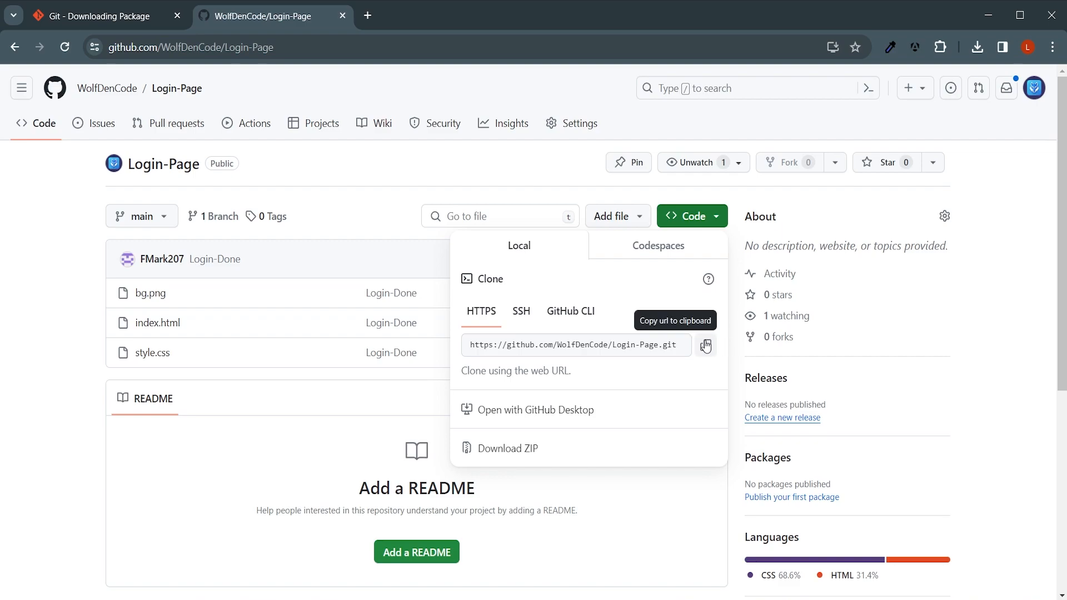
left_click(65, 306)
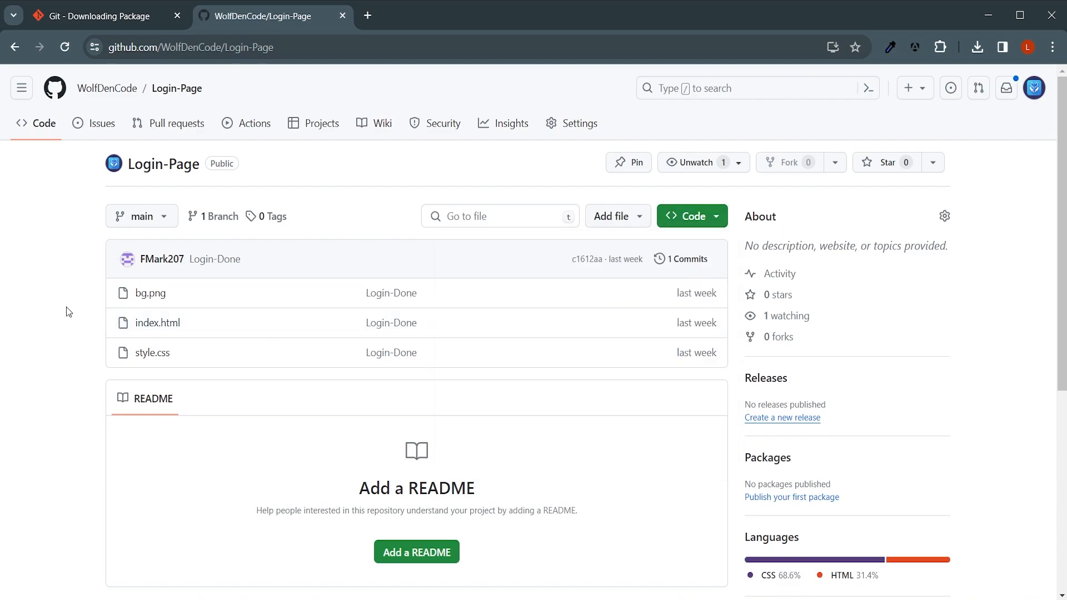
- View the bg.png image in the Login-Page repository and return to the repository's file list
left_click(166, 293)
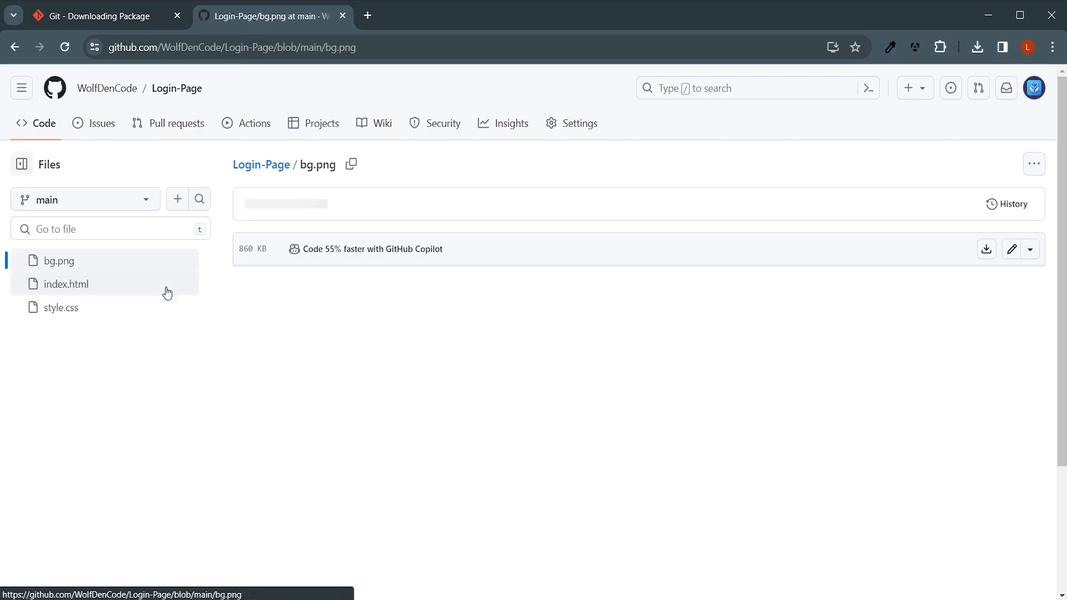
scroll(405, 389, "down", 3)
scroll(405, 385, "up", 3)
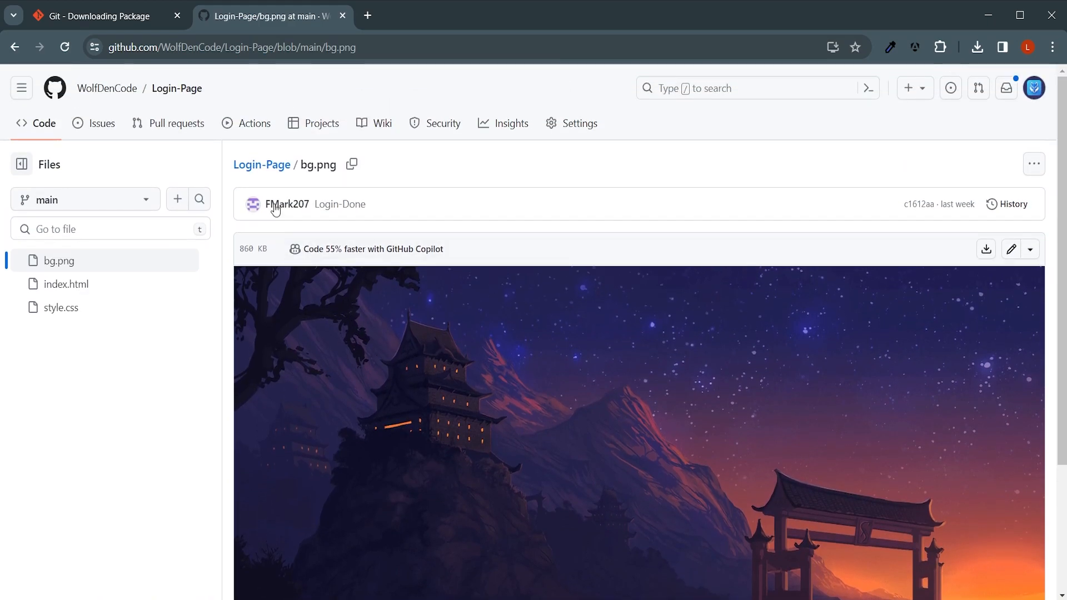
left_click(265, 168)
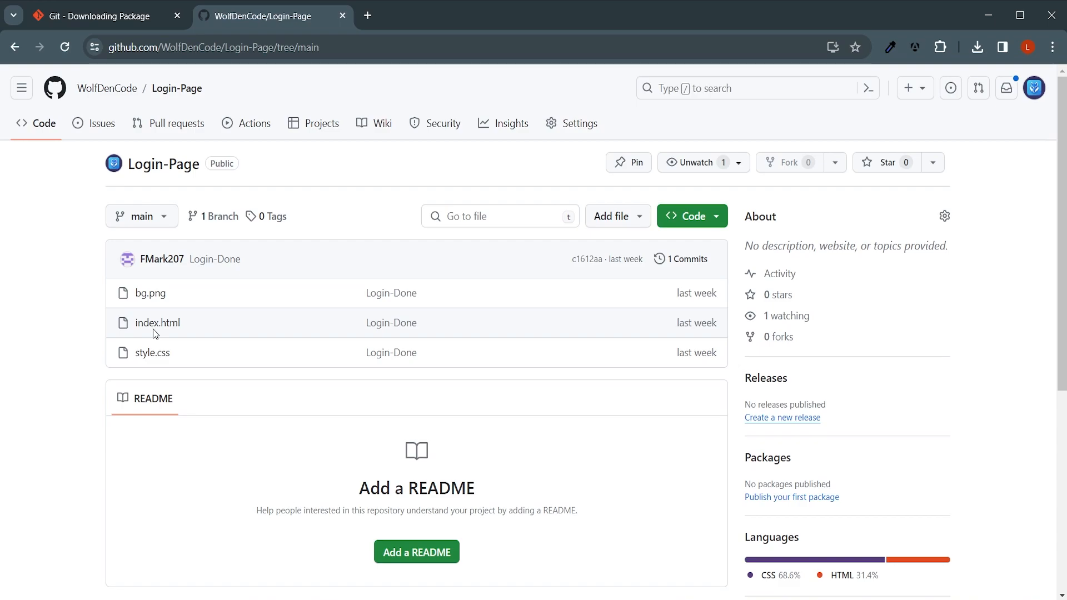
- Open index.html in the Login-Page repository and look through its HTML code
left_click(155, 327)
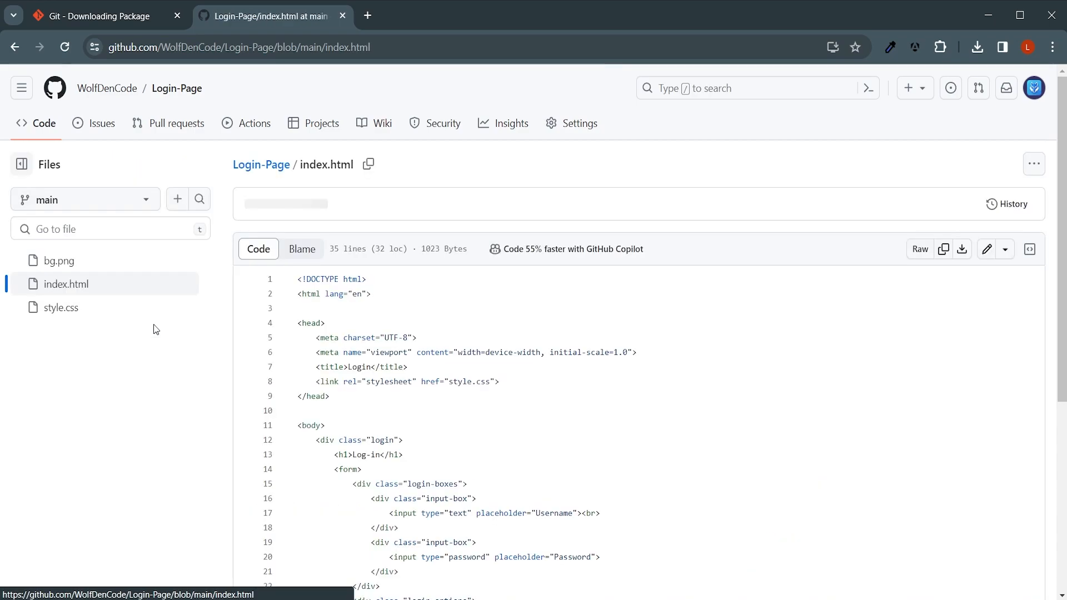
scroll(467, 329, "down", 4)
scroll(466, 329, "up", 4)
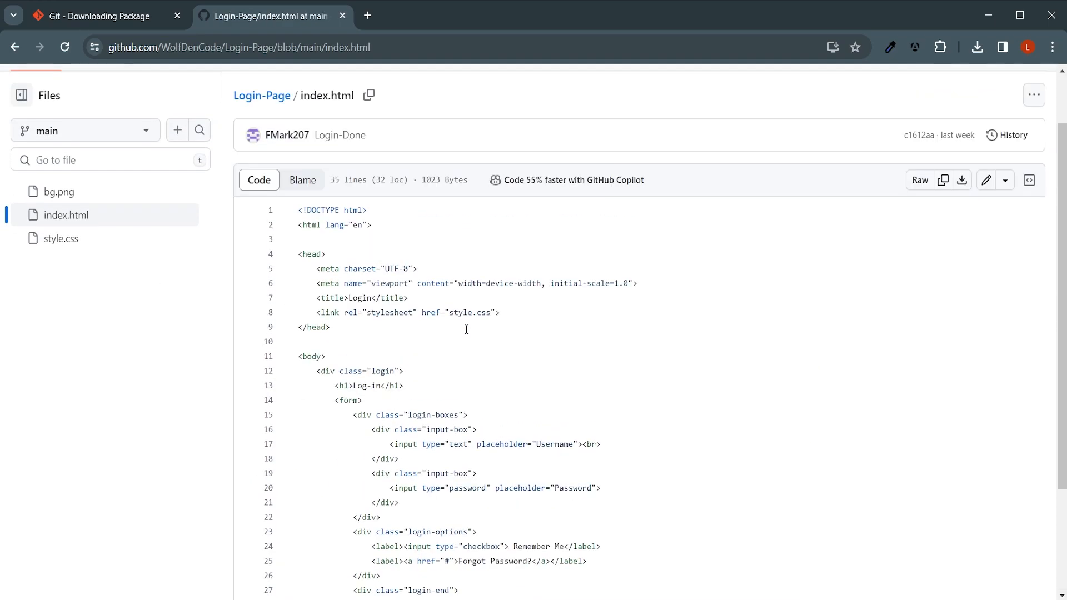
left_click_drag(299, 282, 489, 474)
left_click(489, 474)
- Look through the style.css code in the Login-Page repository and return to the account's profile overview
left_click(106, 309)
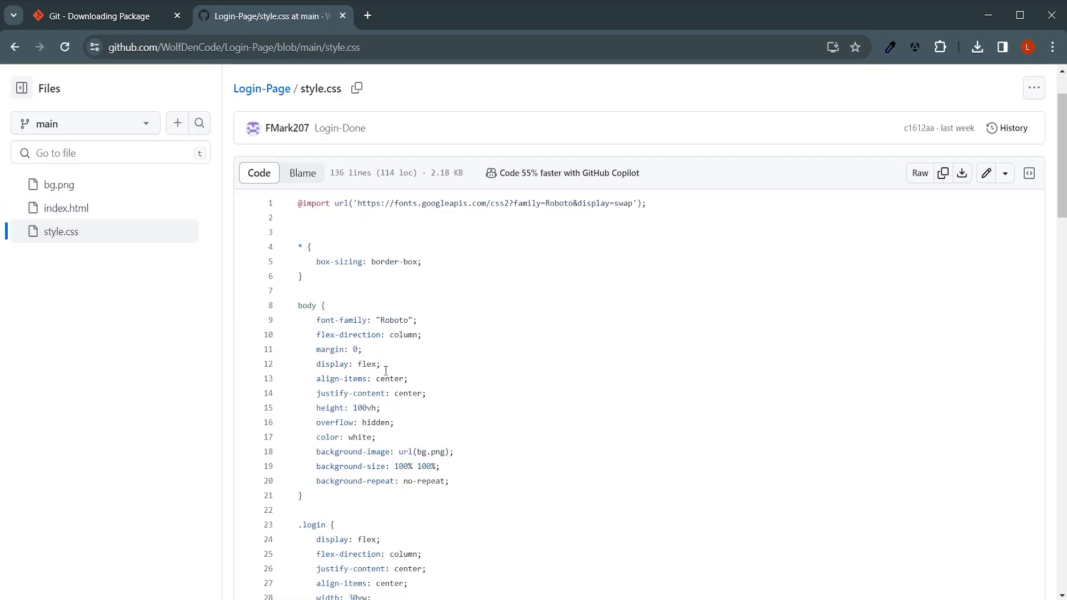
scroll(386, 370, "down", 20)
scroll(386, 371, "down", 8)
scroll(385, 371, "up", 20)
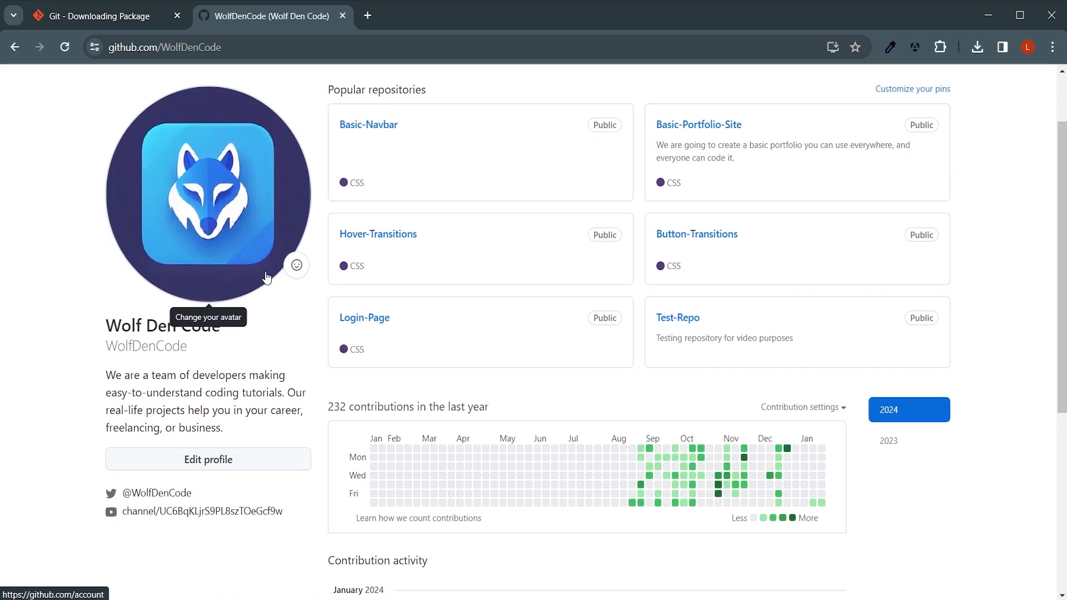
scroll(267, 277, "up", 2)
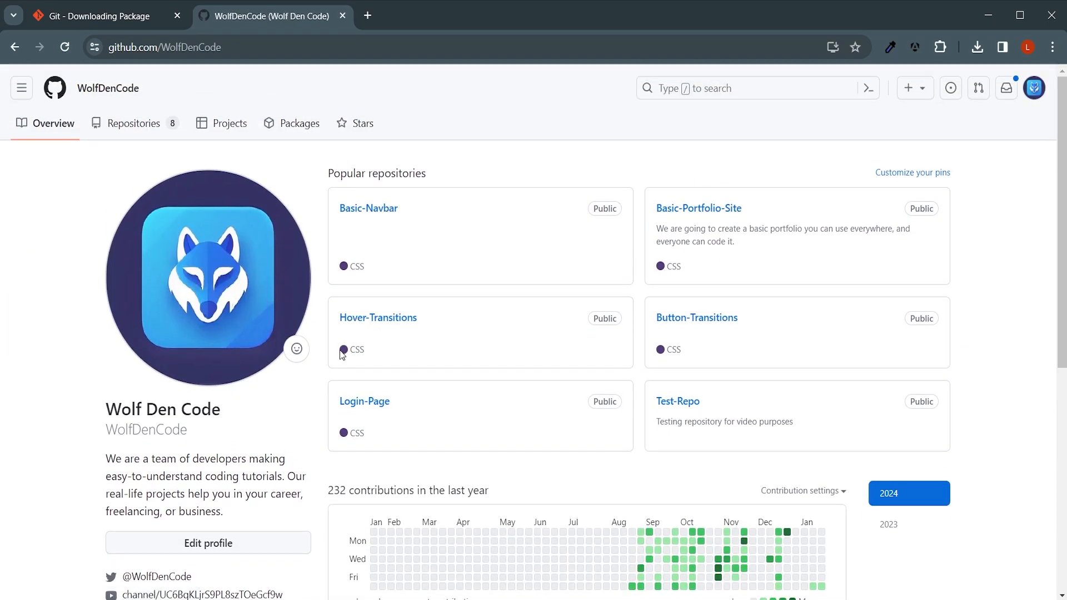